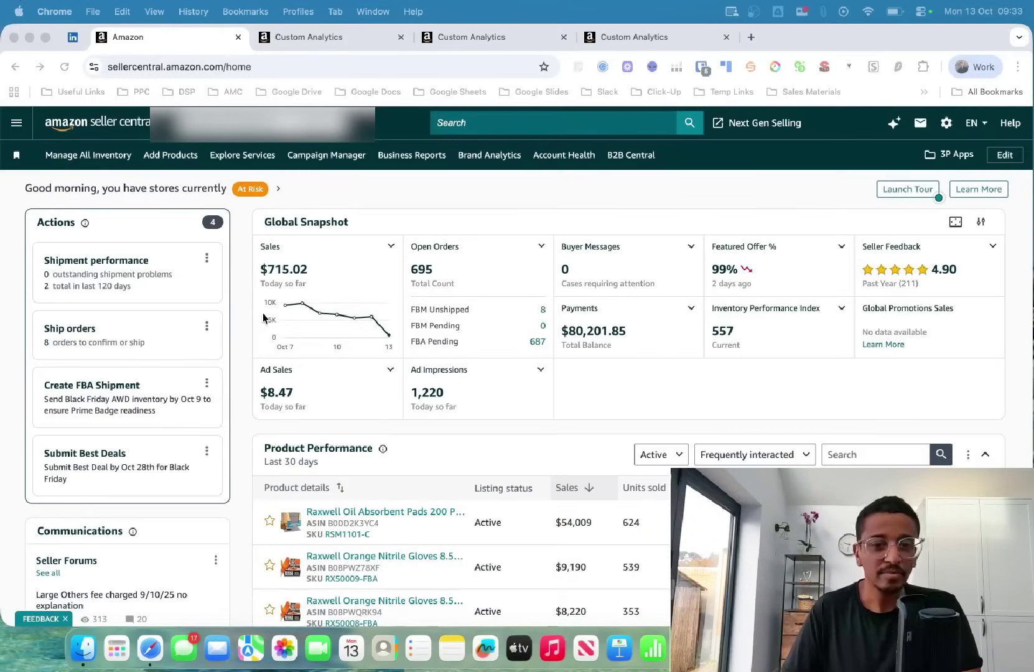
Step: Go to the Custom Analytics page from the Reports menu
left_click(17, 125)
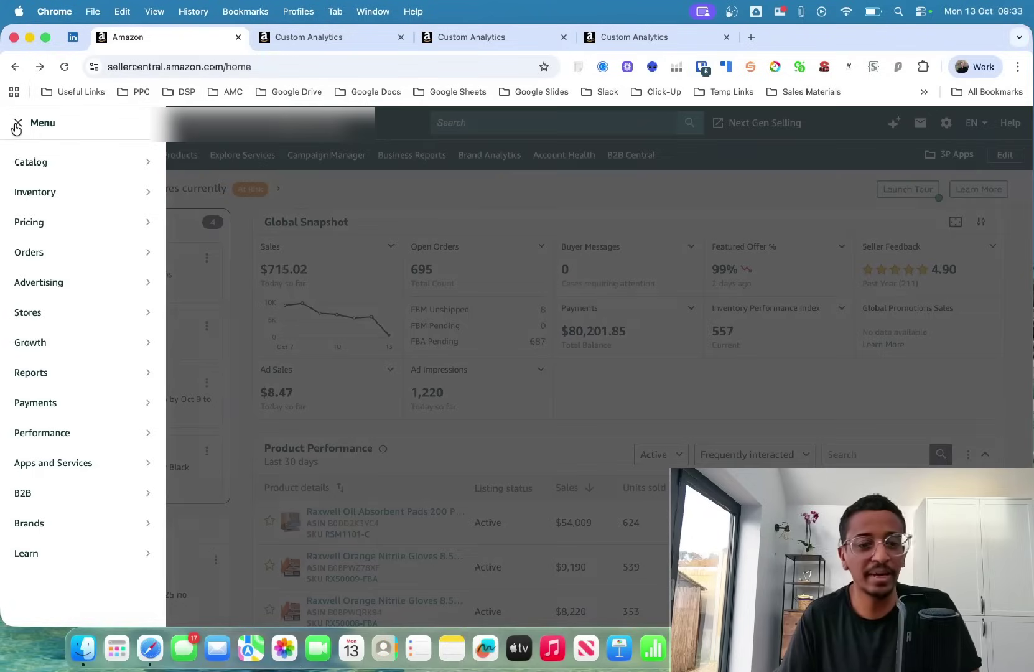
mouse_move(61, 373)
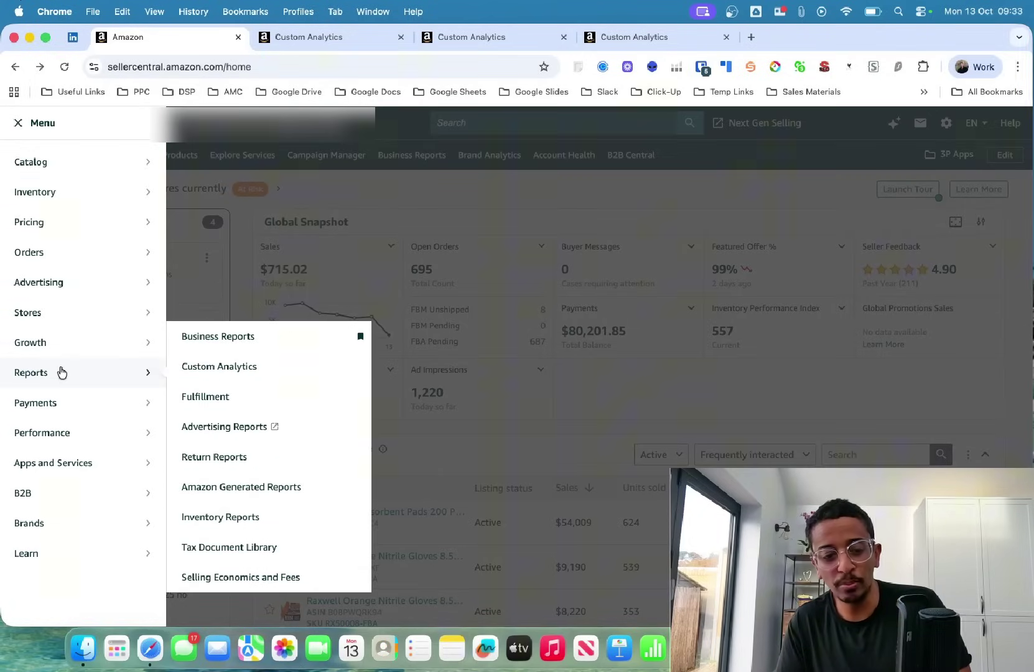
left_click(221, 368)
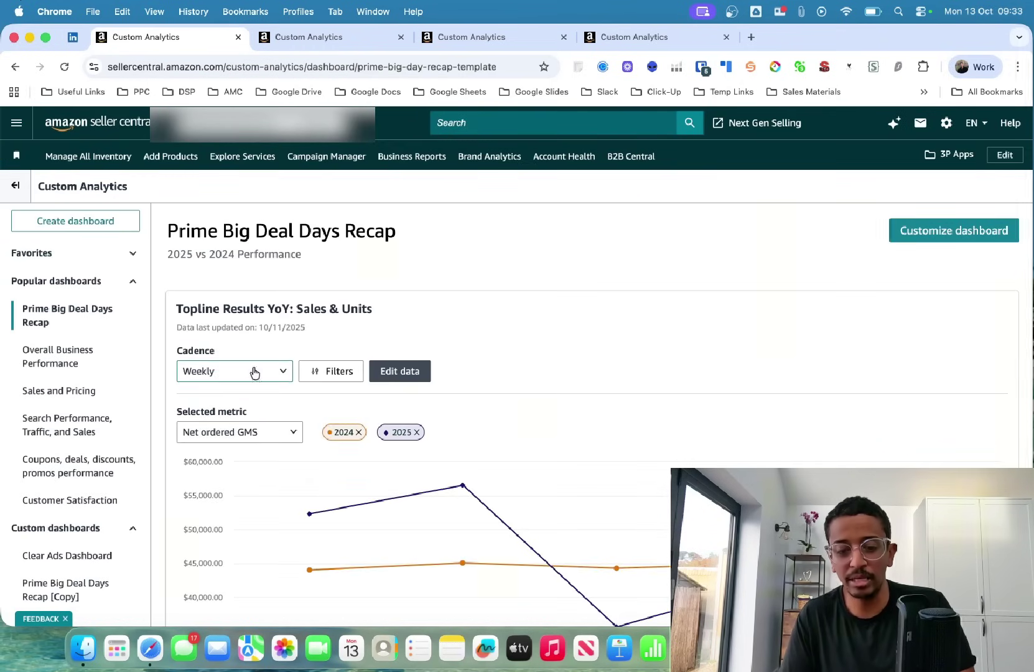
Step: Create a new dashboard from the Blank template on the templates page
left_click(295, 36)
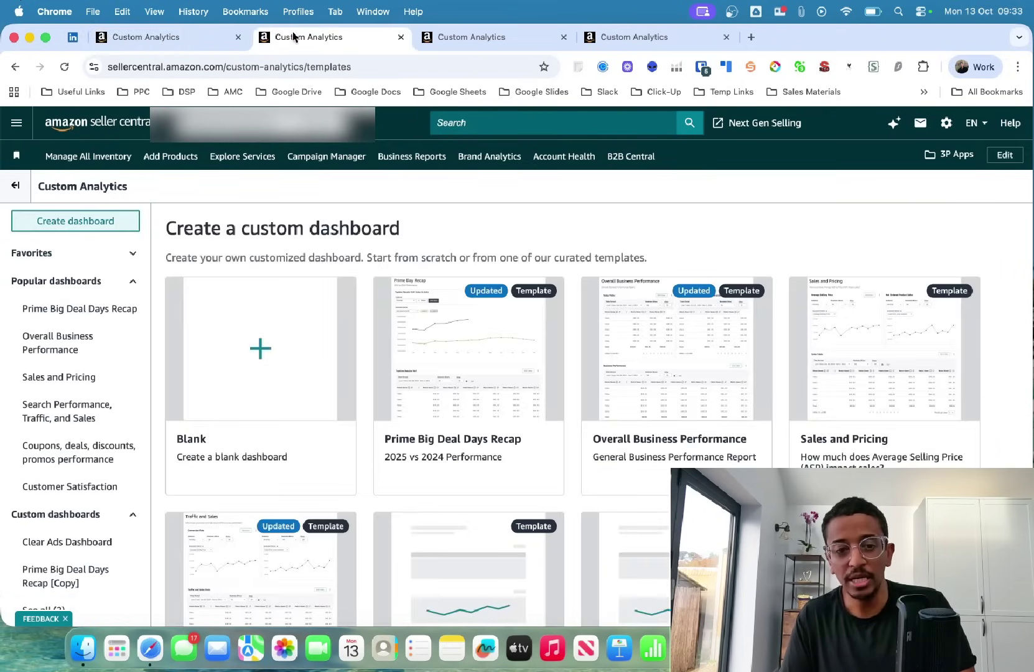
mouse_move(247, 344)
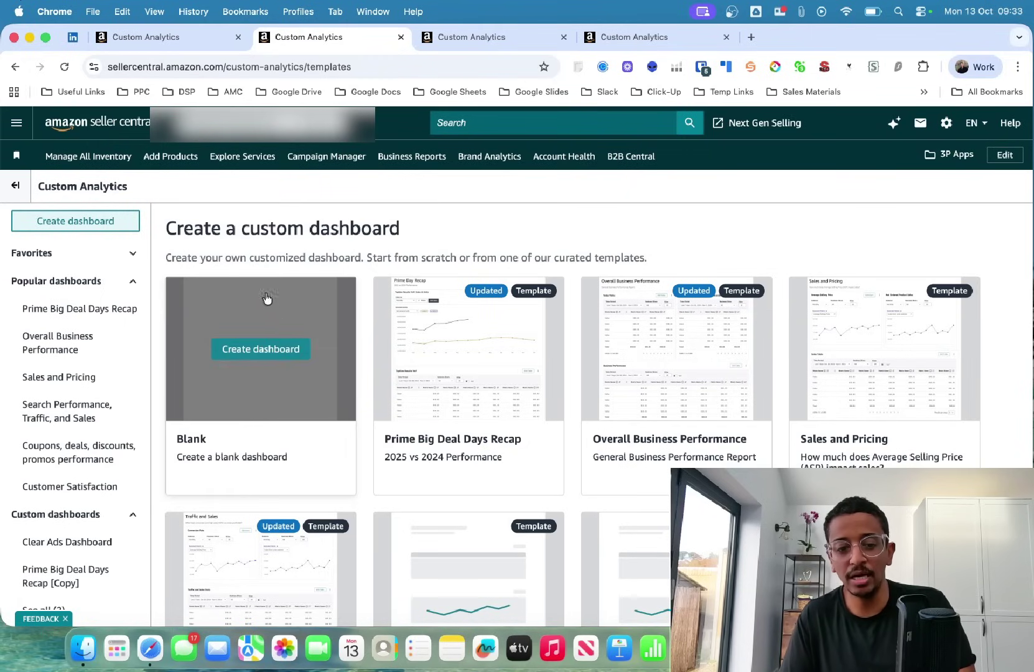
mouse_move(323, 316)
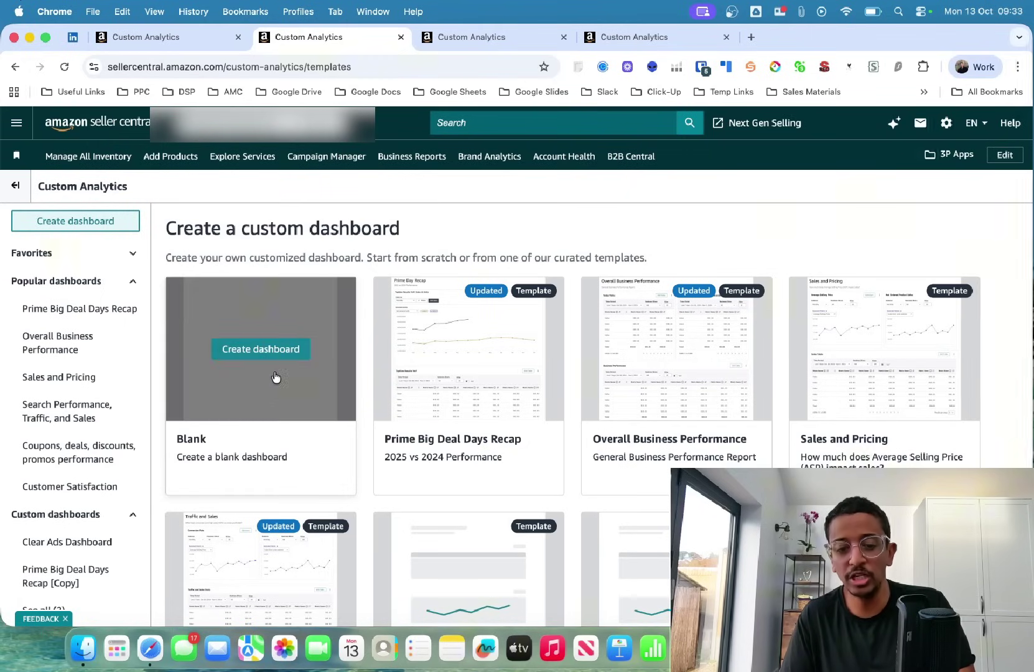
scroll(286, 432, "down", 5)
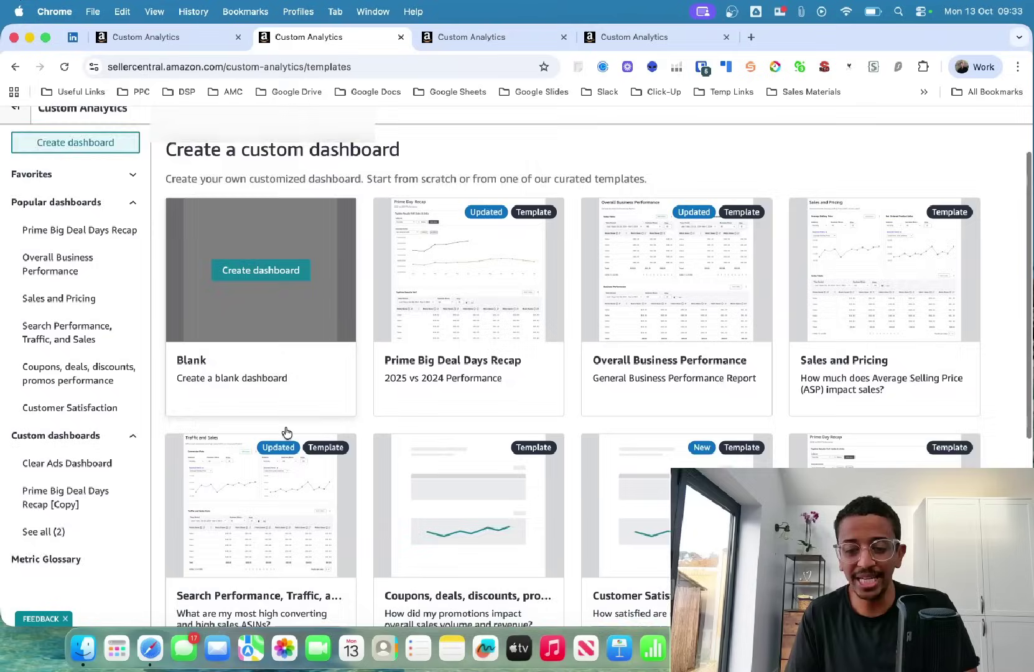
scroll(571, 480, "up", 5)
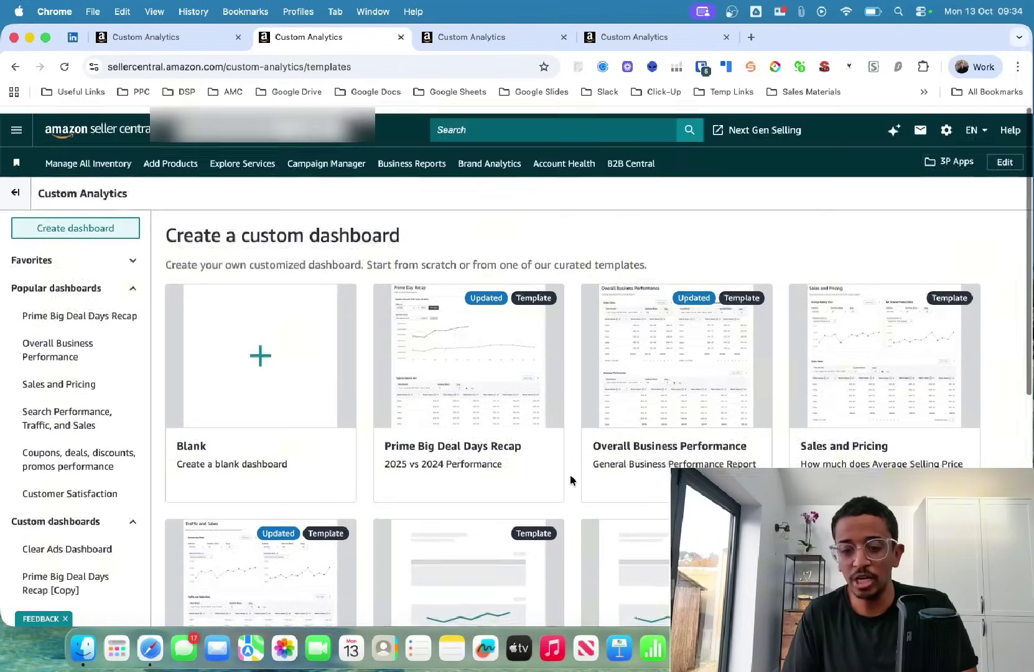
mouse_move(216, 396)
left_click(236, 364)
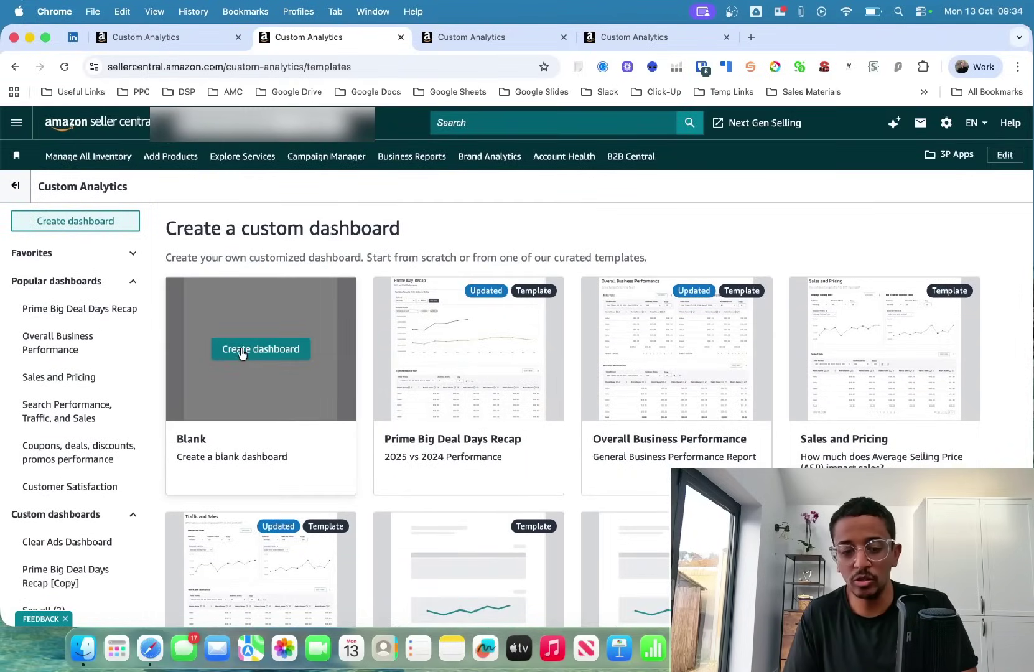
Step: Drag a blank Table tile onto the new dashboard, bringing the tile count to 1/10
left_click(463, 36)
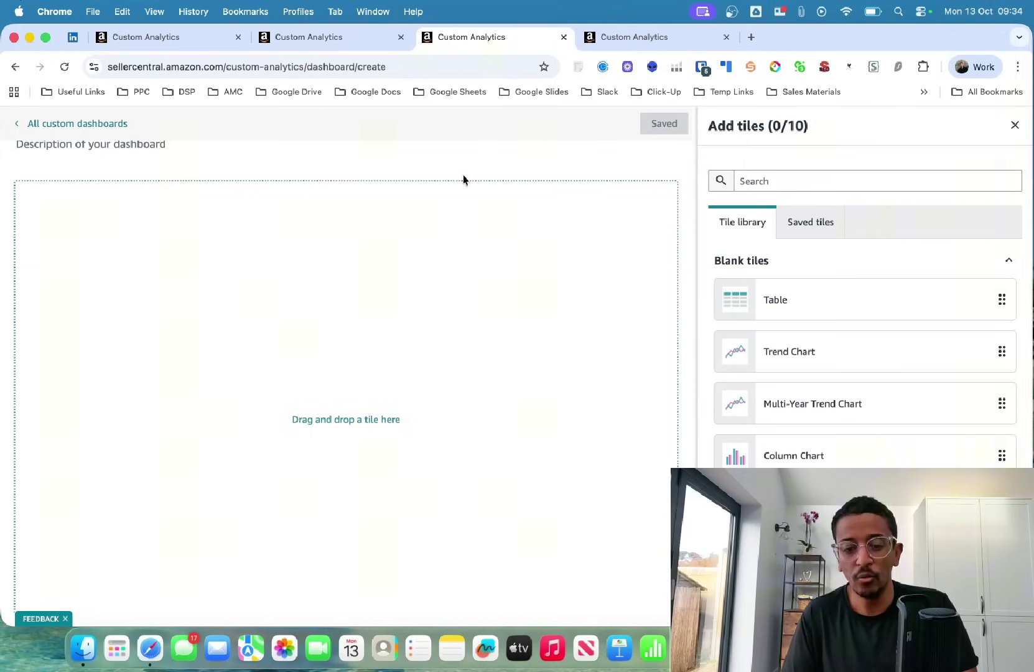
scroll(434, 323, "down", 3)
scroll(434, 323, "up", 4)
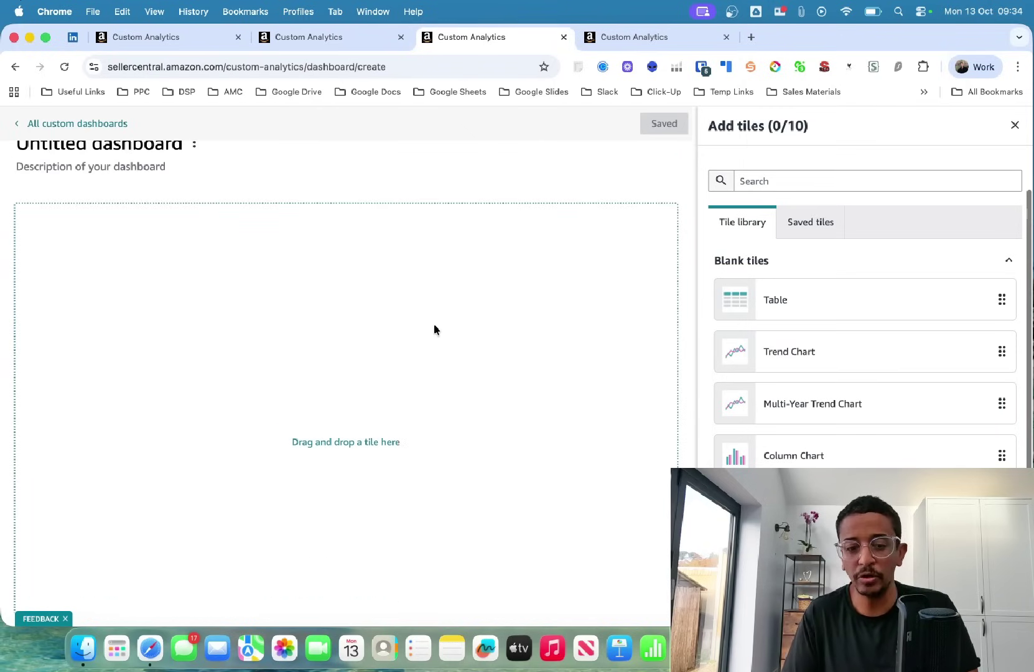
scroll(434, 329, "up", 2)
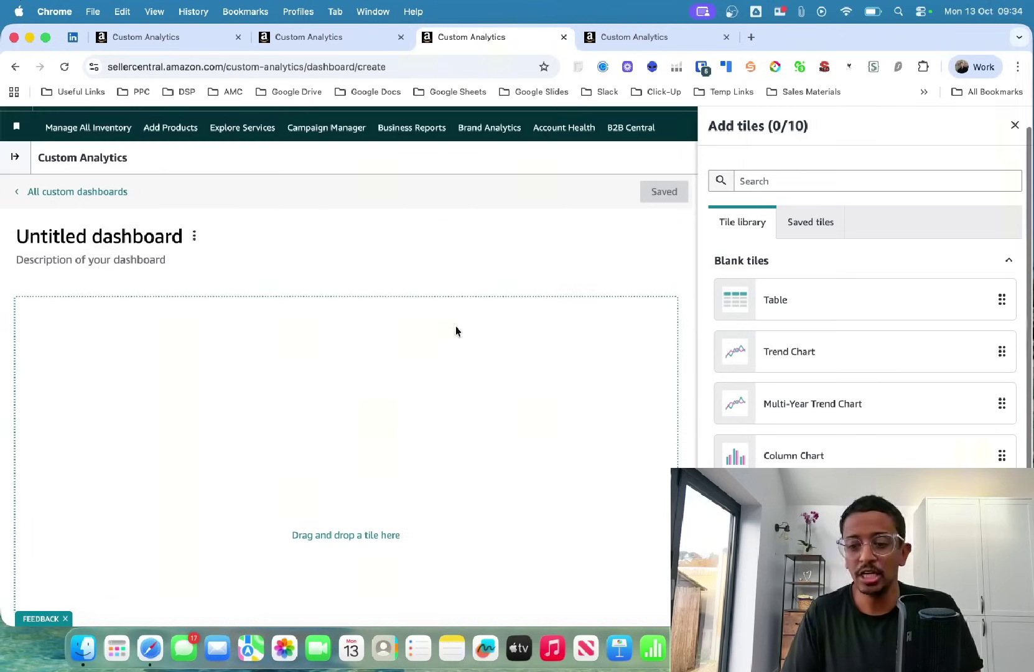
left_click(845, 303)
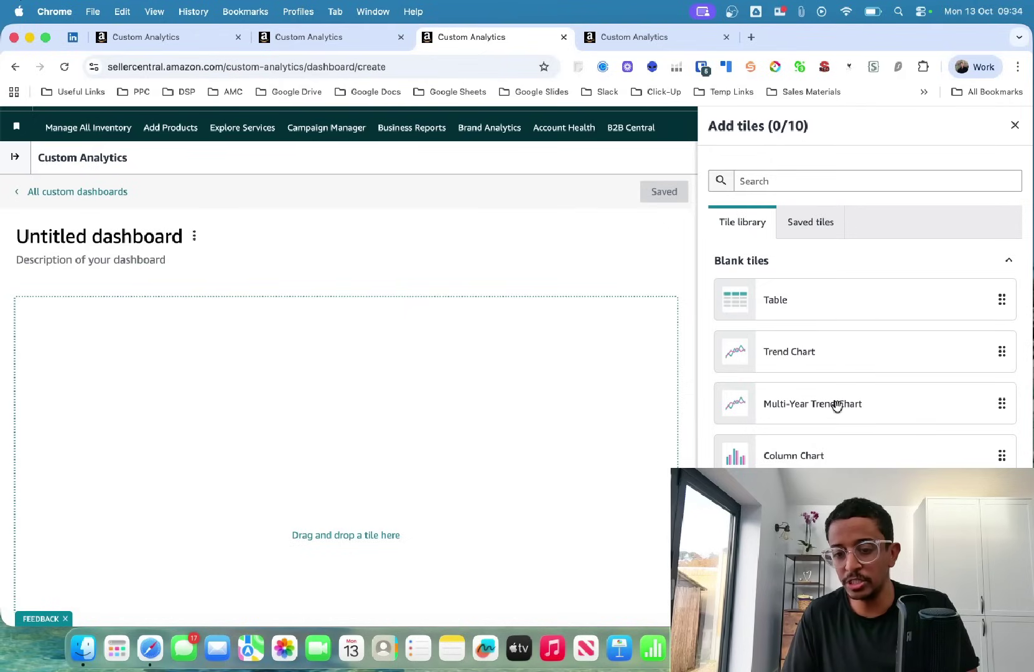
left_click_drag(859, 297, 432, 408)
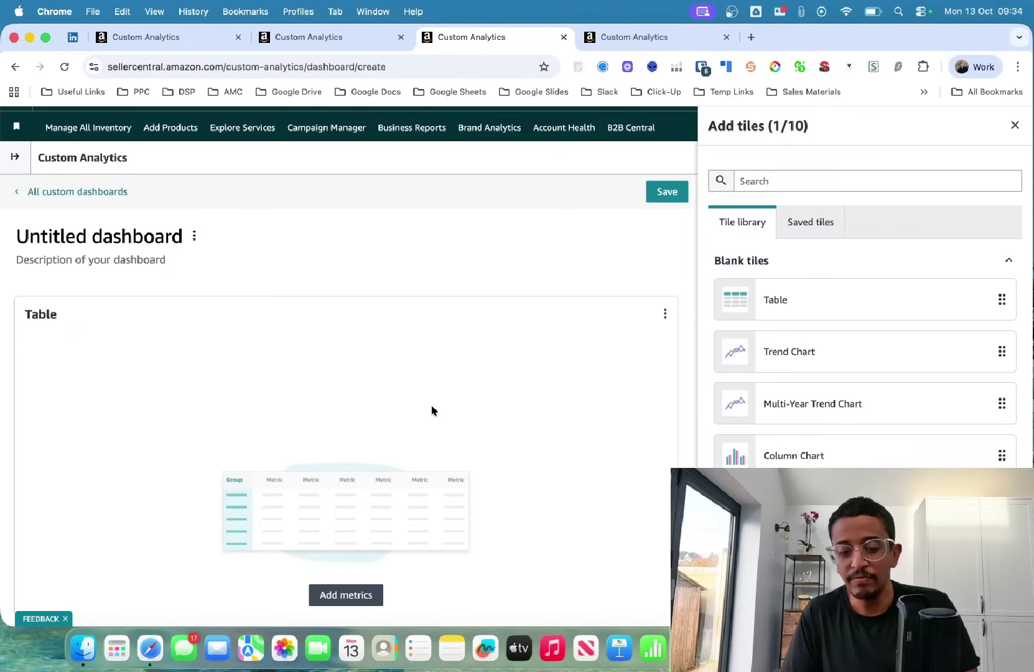
scroll(432, 407, "down", 3)
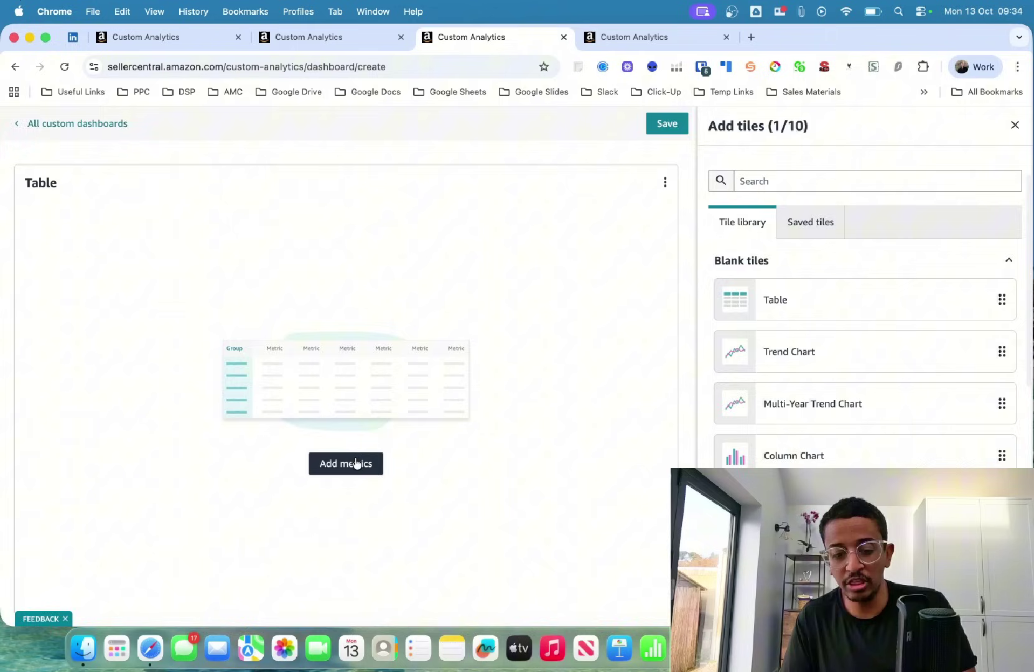
left_click(349, 463)
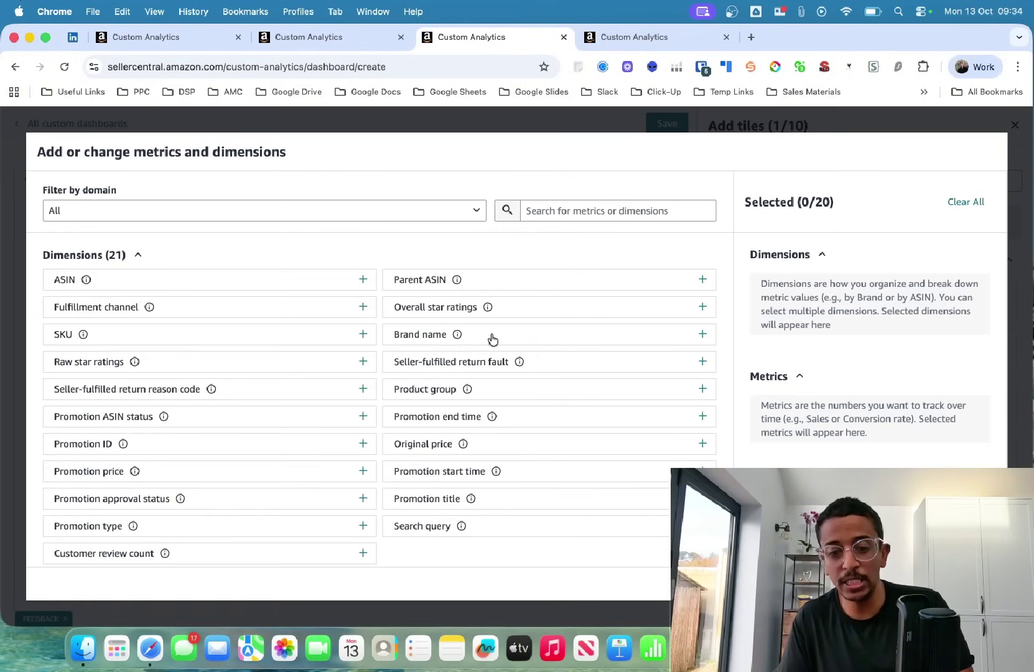
scroll(480, 392, "down", 15)
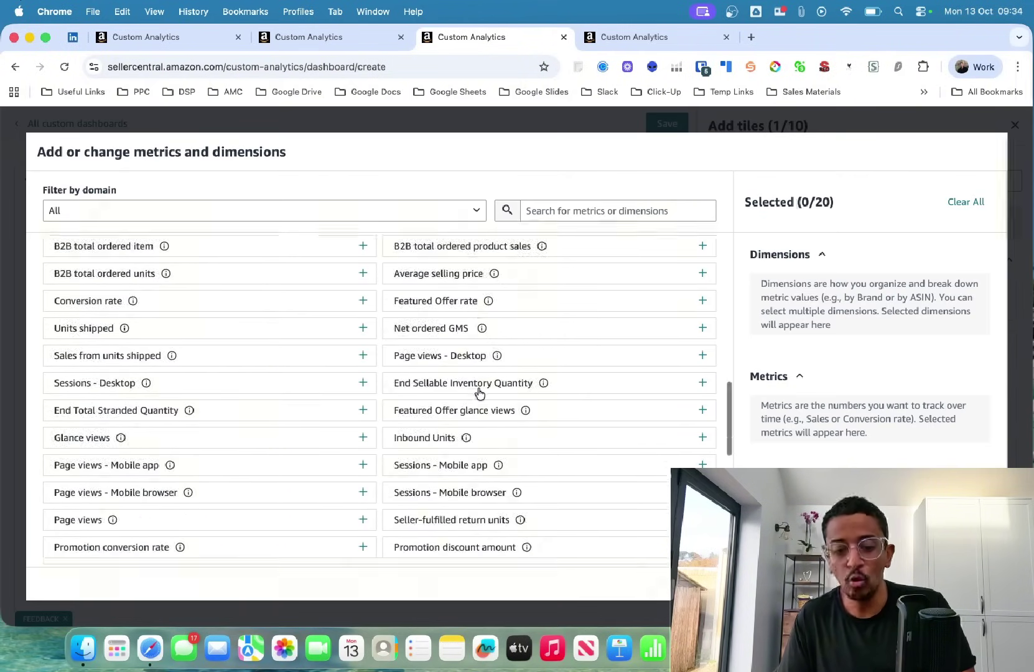
scroll(479, 392, "down", 7)
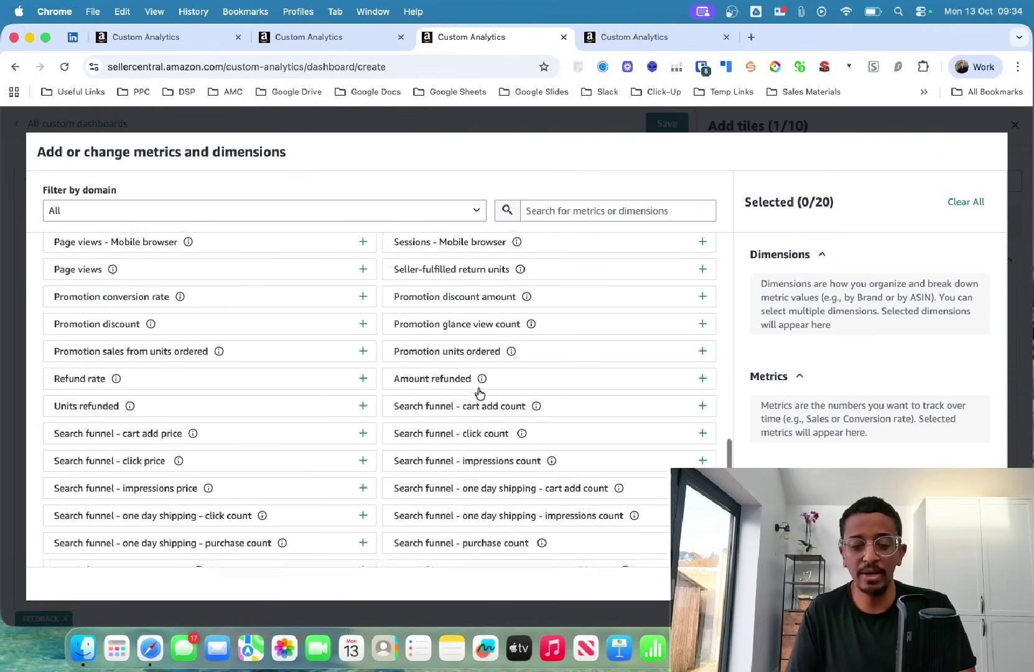
scroll(479, 392, "down", 9)
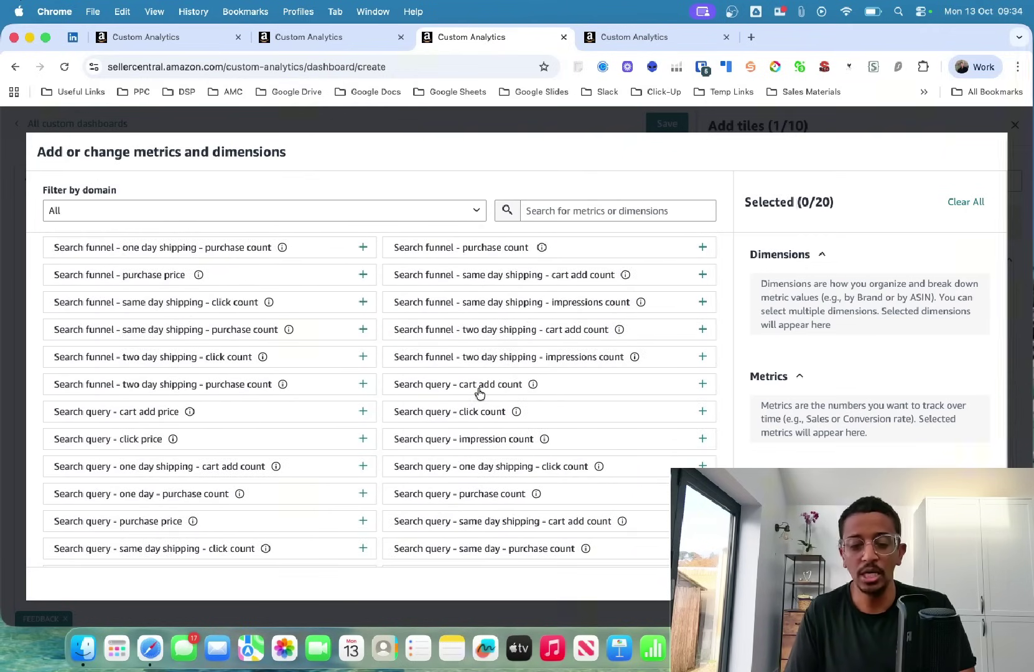
scroll(479, 392, "down", 4)
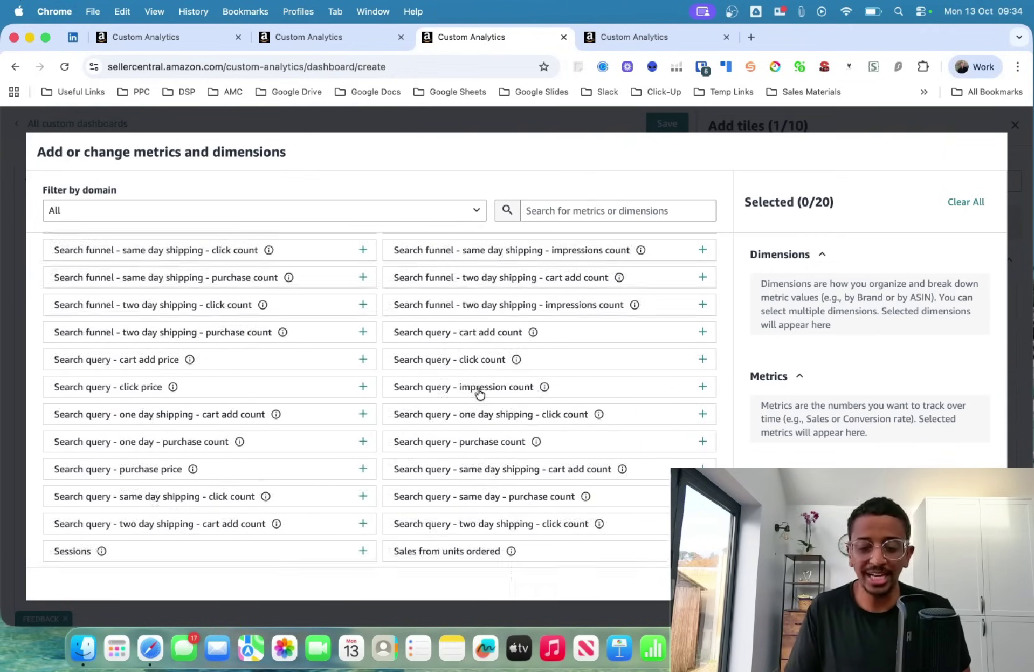
scroll(479, 392, "up", 5)
scroll(479, 392, "up", 8)
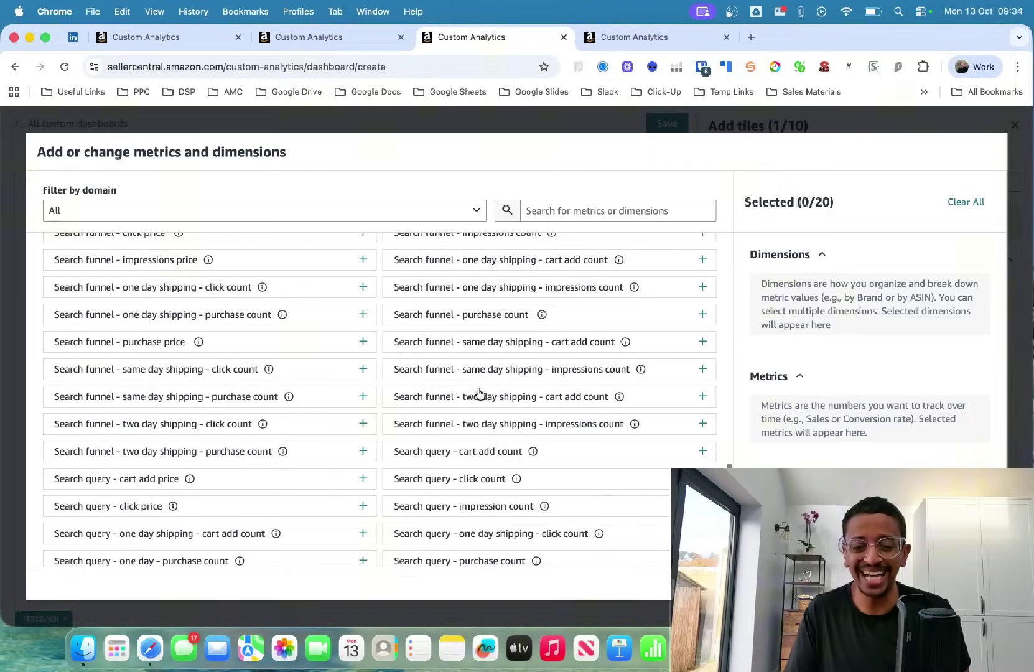
scroll(480, 394, "up", 11)
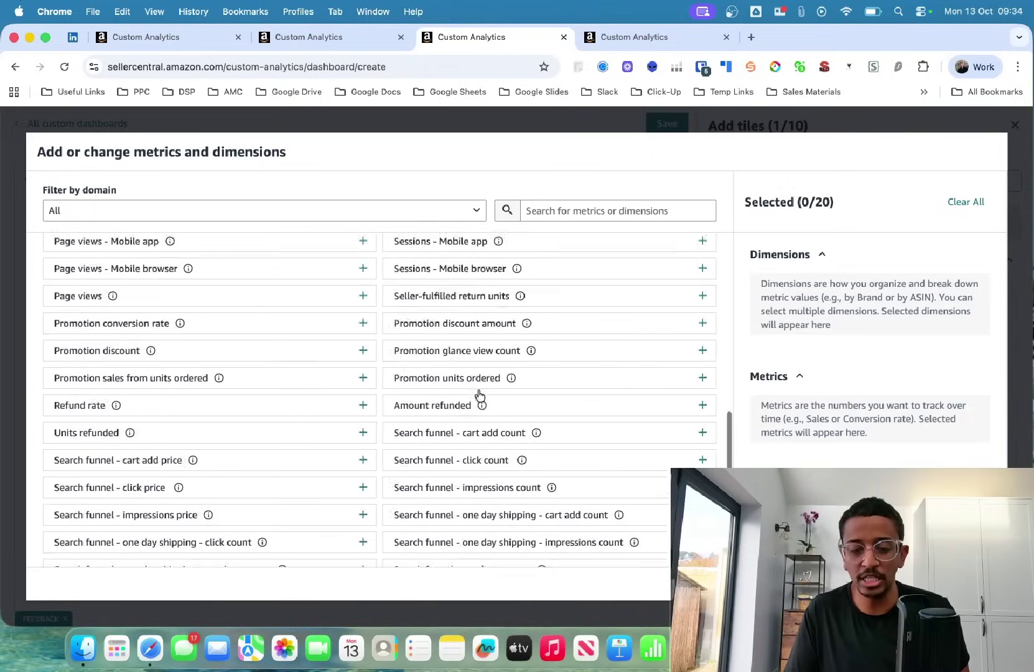
scroll(480, 399, "up", 15)
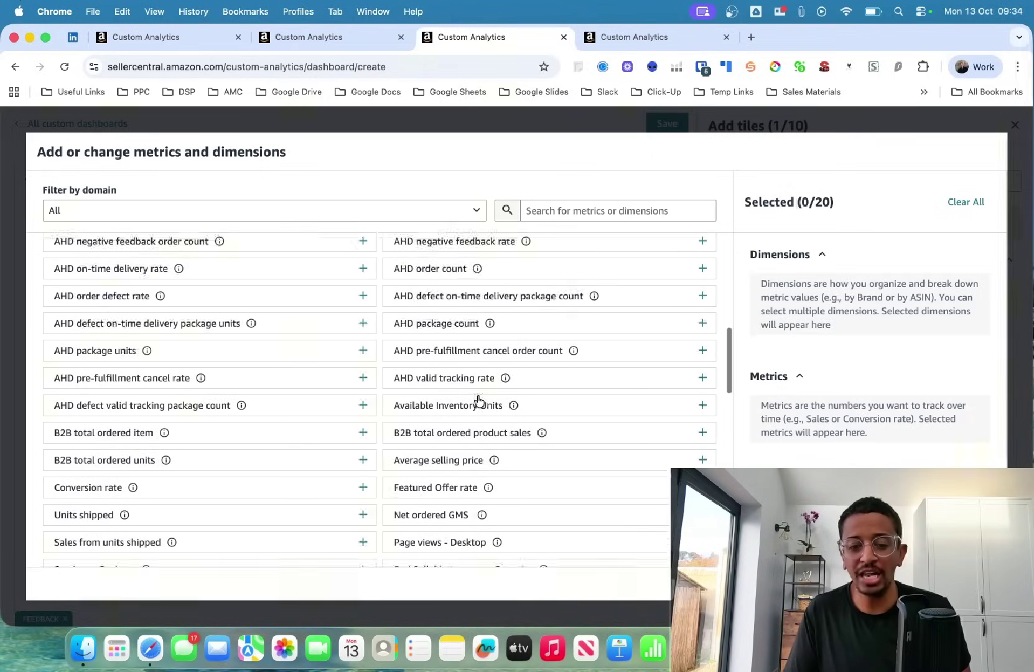
scroll(477, 401, "down", 2)
scroll(483, 386, "down", 11)
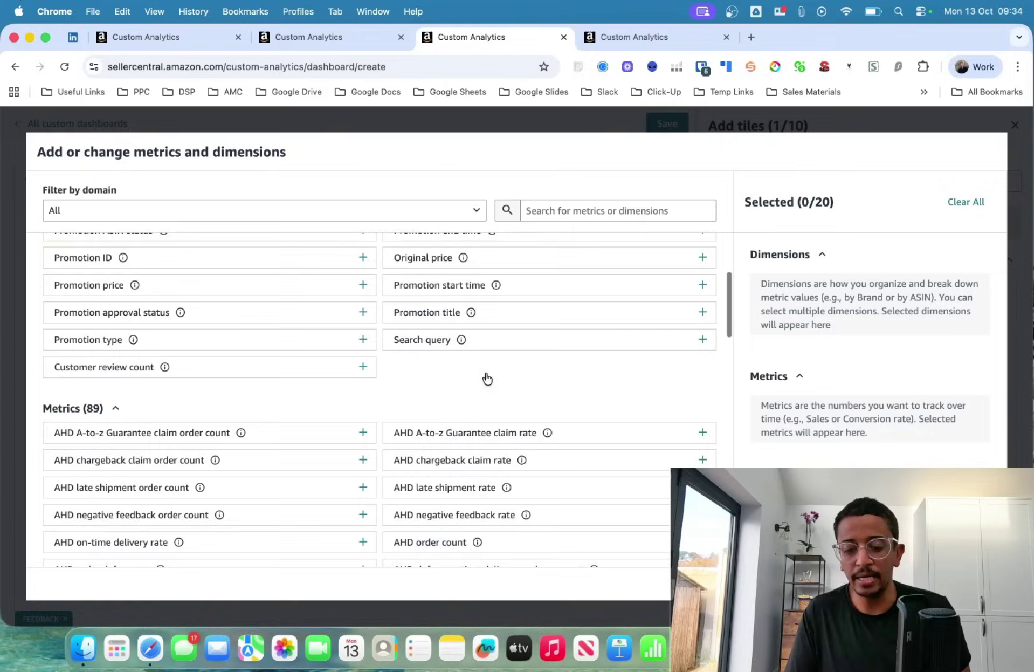
mouse_move(488, 373)
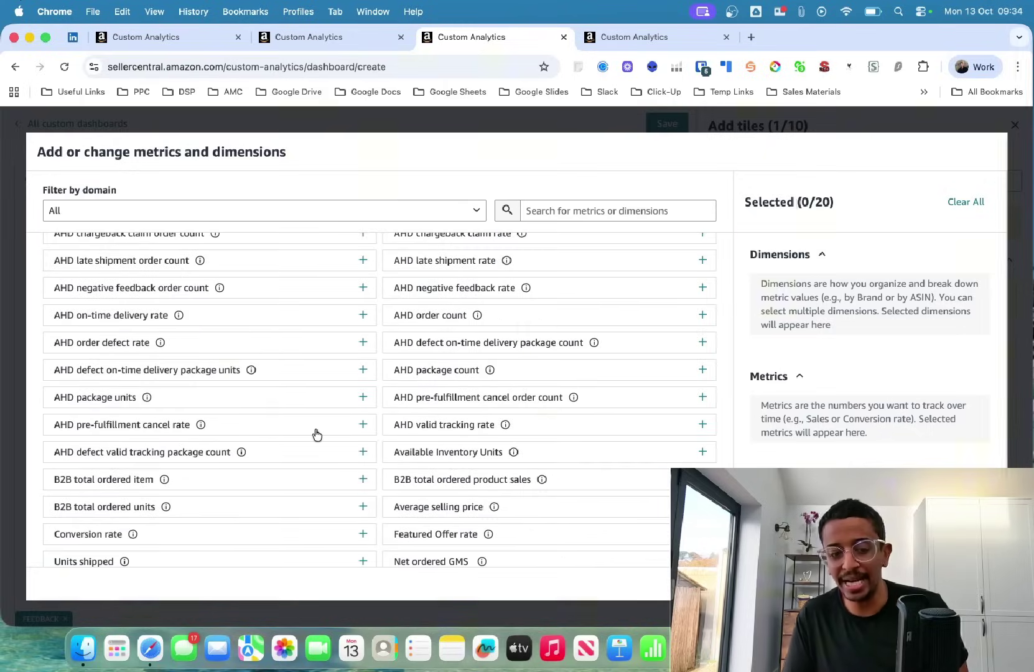
scroll(415, 382, "up", 15)
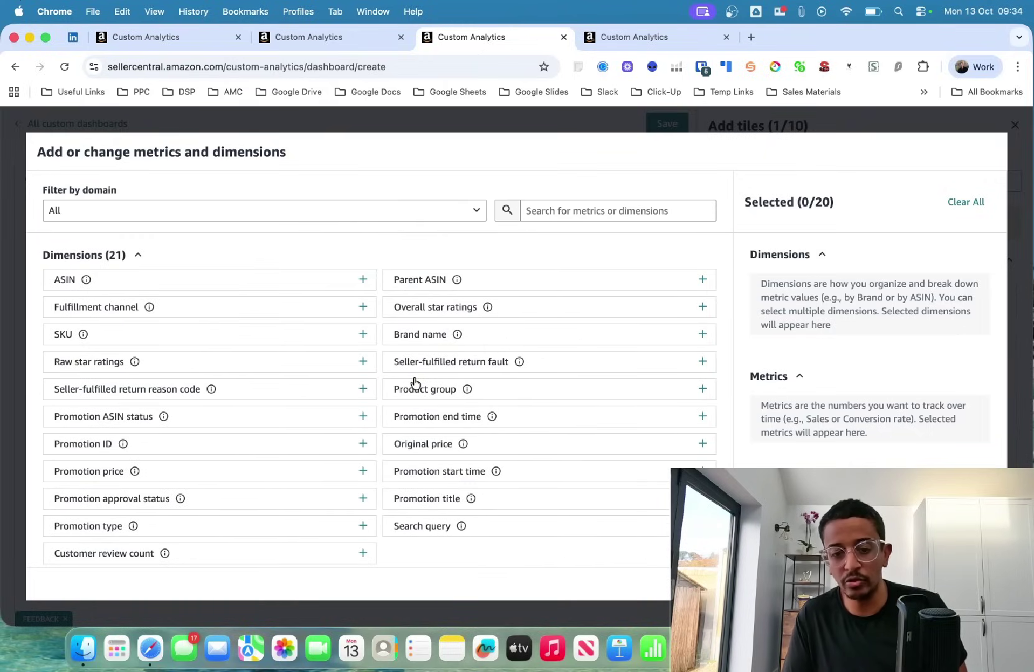
mouse_move(157, 275)
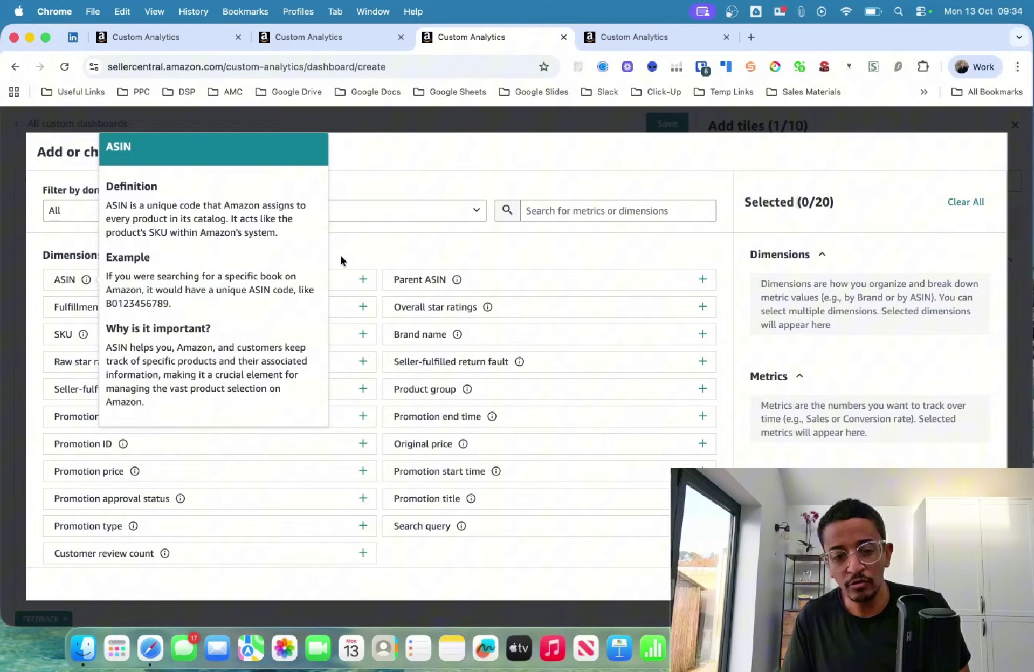
Step: Build the table from ASIN, Page views - Desktop and Promotion discount amount, and apply
left_click(272, 280)
scroll(342, 390, "down", 10)
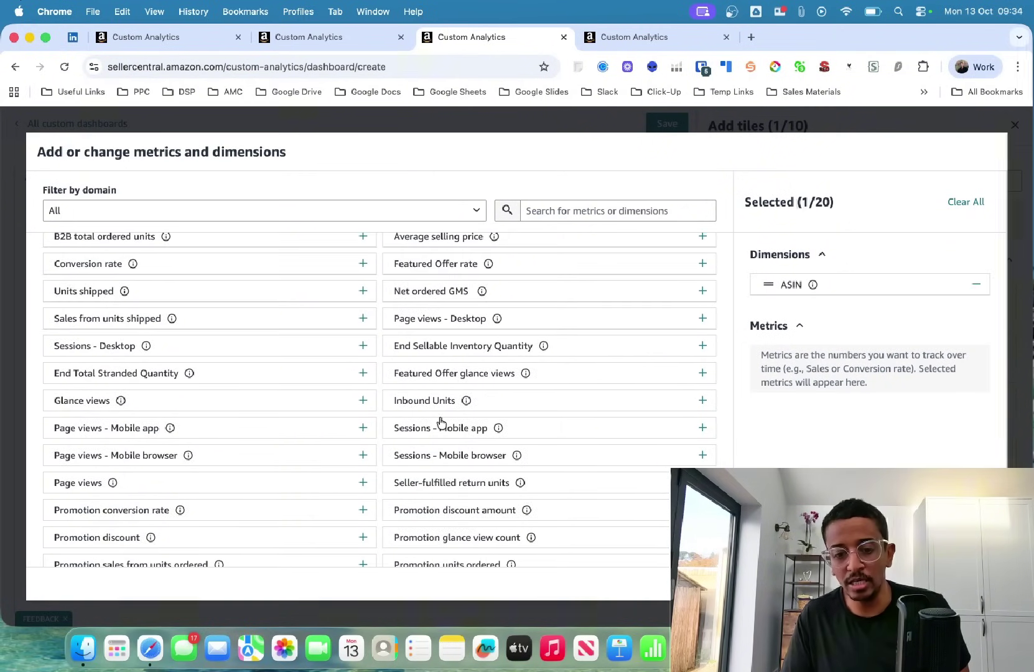
left_click(444, 318)
scroll(388, 425, "down", 2)
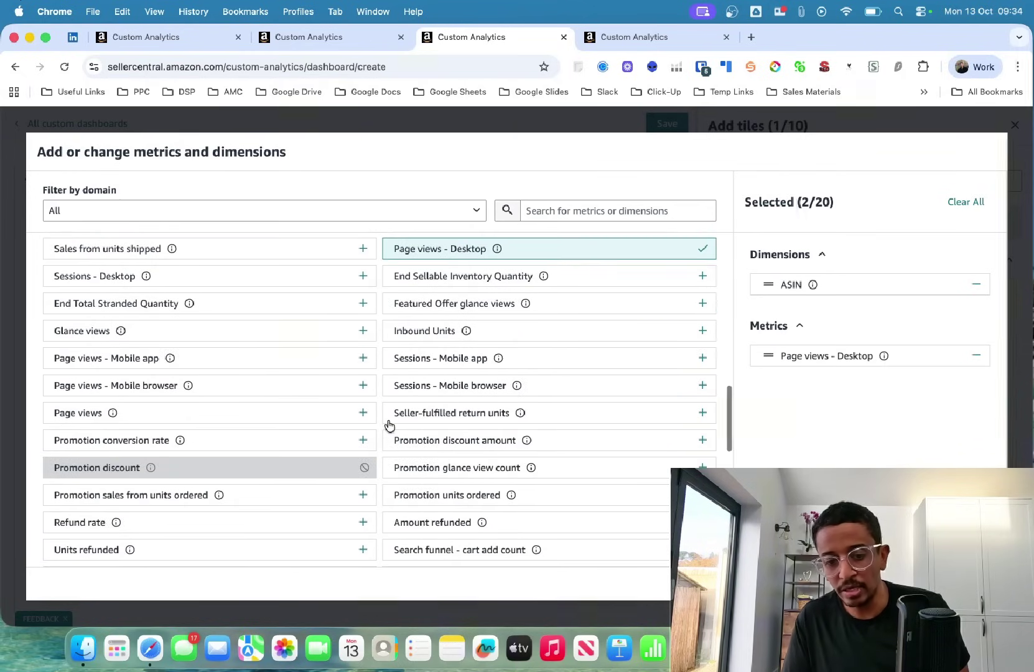
scroll(451, 434, "down", 1)
scroll(451, 391, "up", 2)
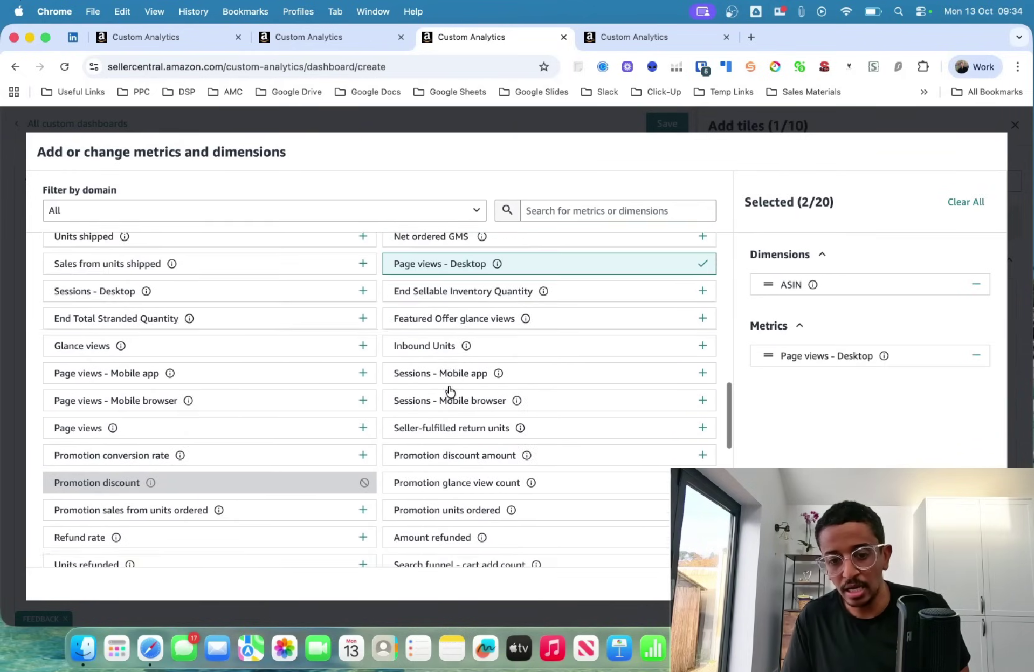
scroll(450, 390, "down", 2)
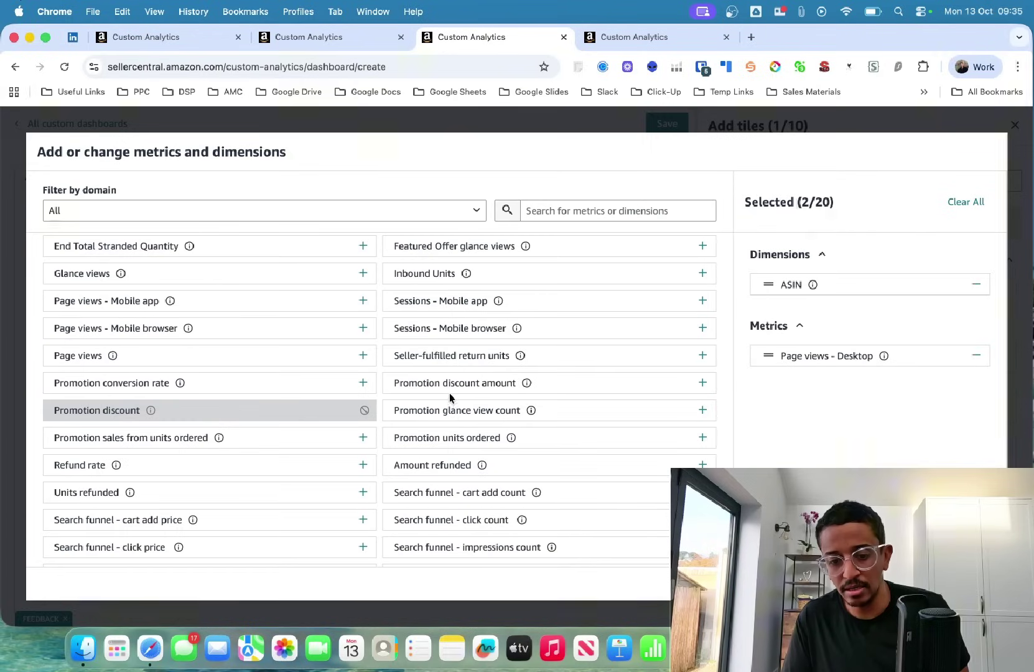
left_click(445, 391)
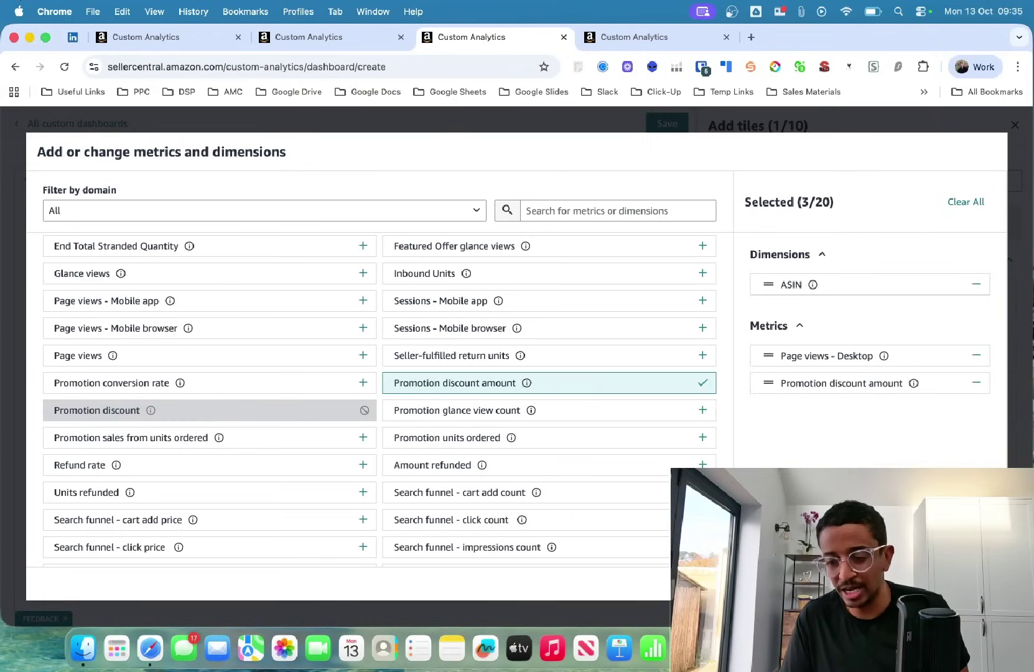
left_click(961, 580)
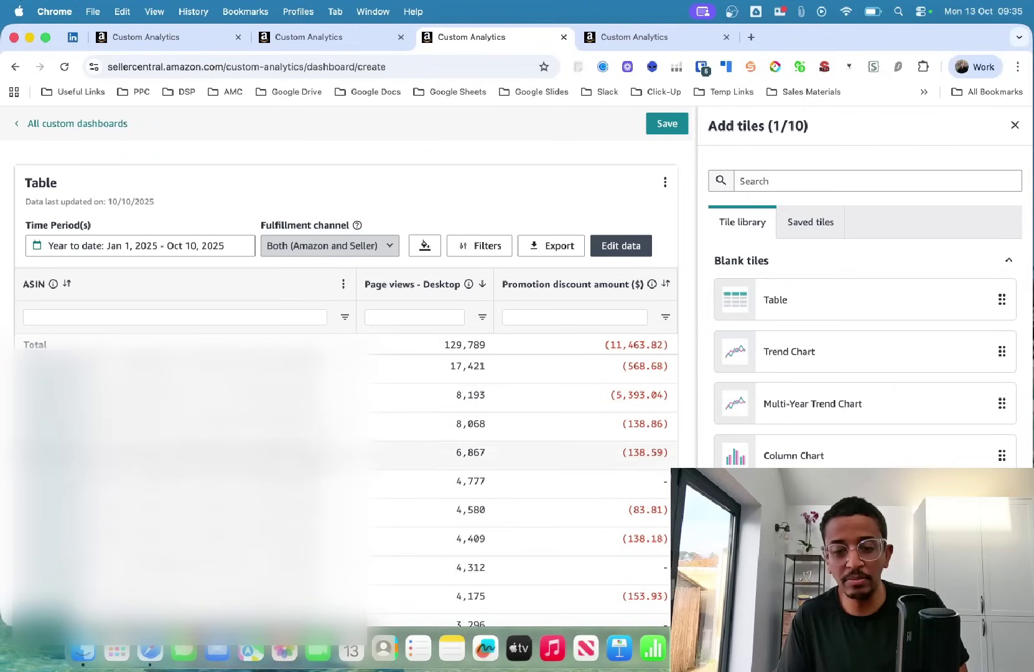
left_click(618, 246)
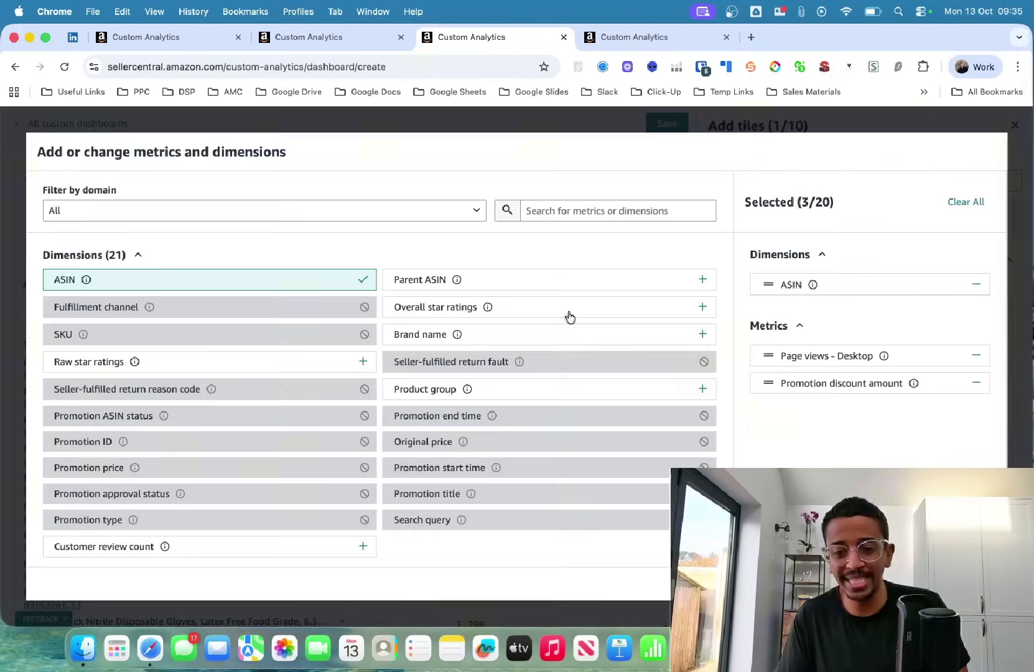
scroll(474, 471, "down", 6)
scroll(485, 448, "up", 4)
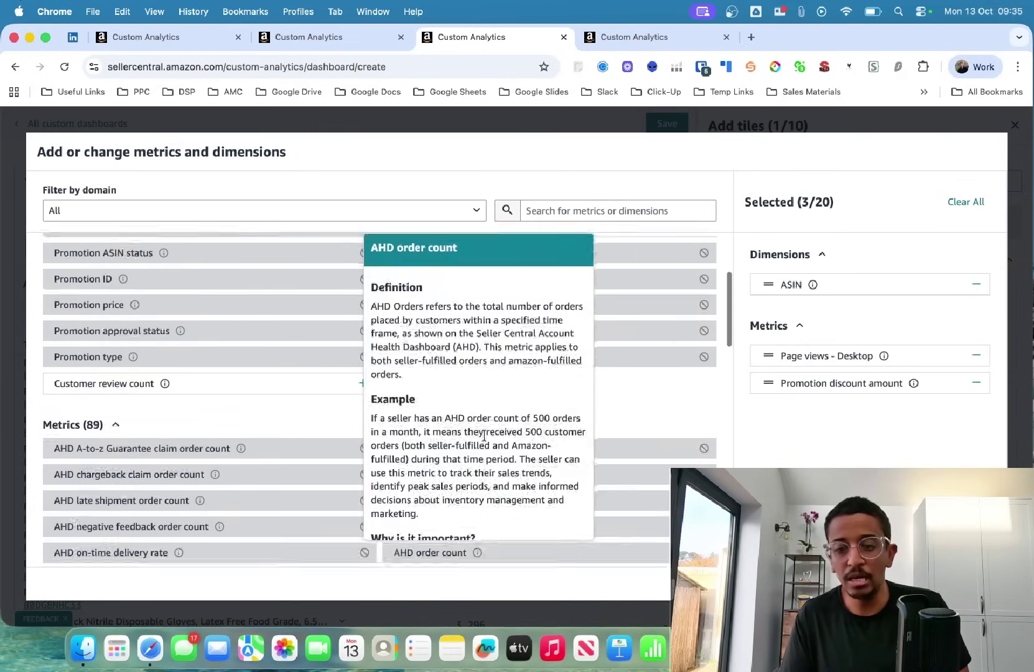
key("Escape")
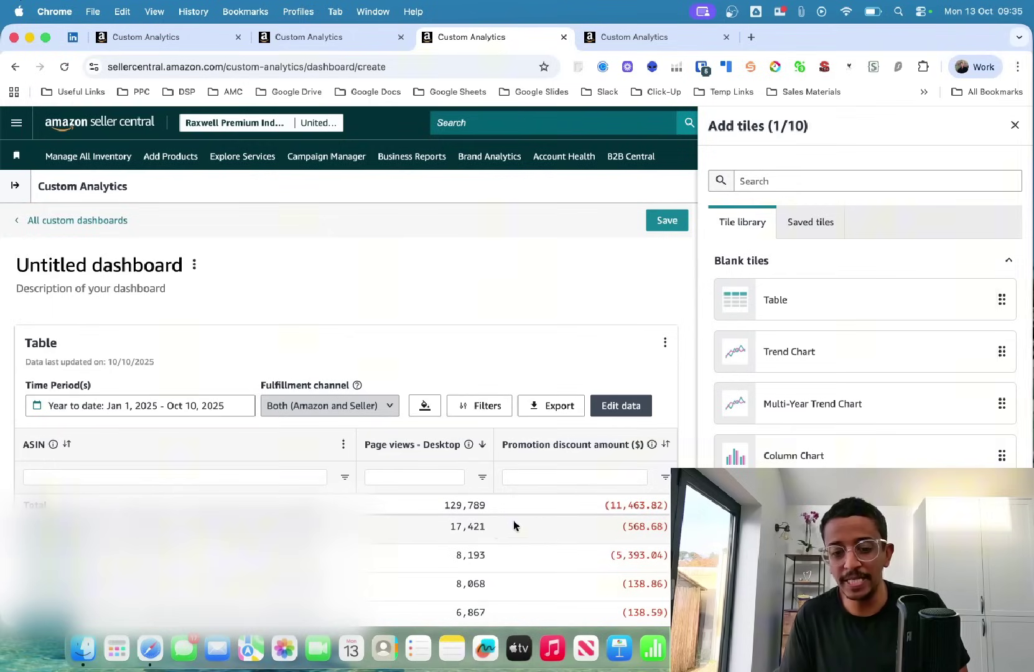
scroll(493, 531, "down", 4)
scroll(493, 531, "up", 4)
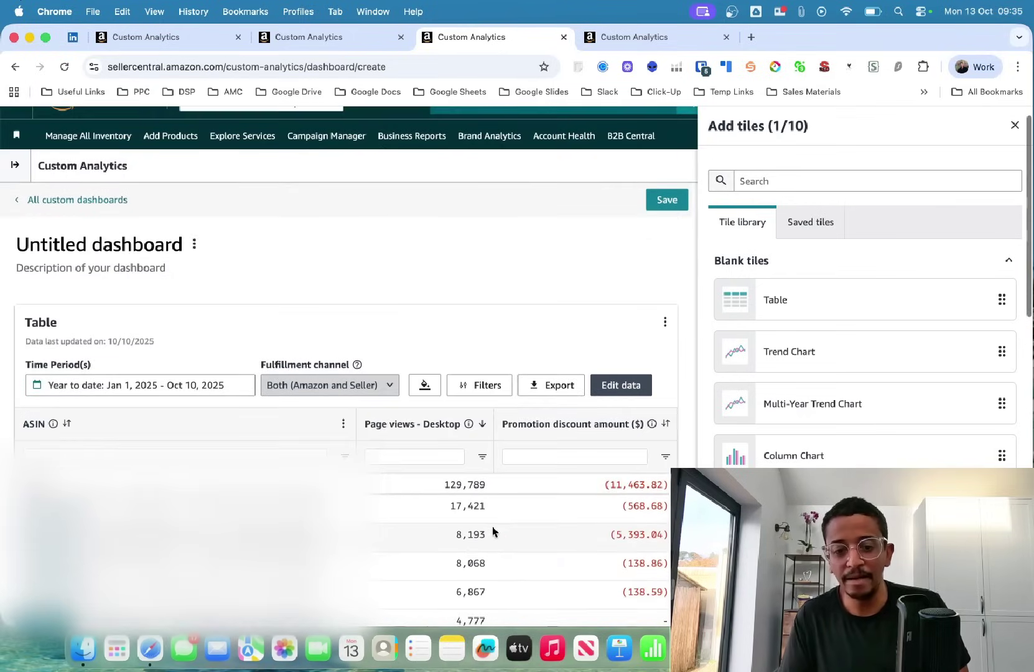
scroll(527, 492, "down", 8)
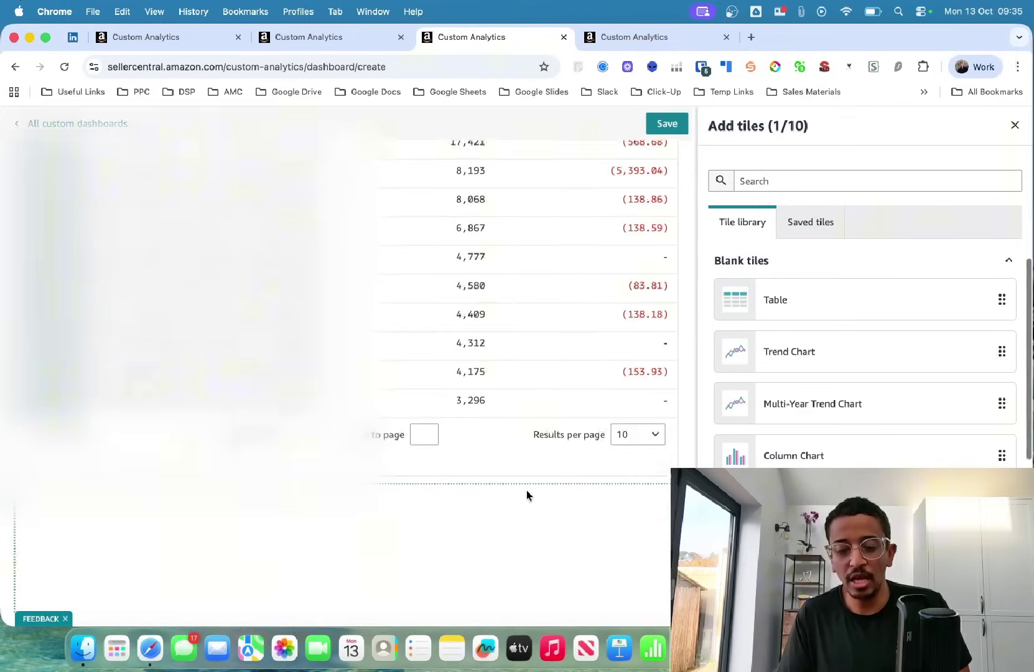
scroll(526, 496, "down", 4)
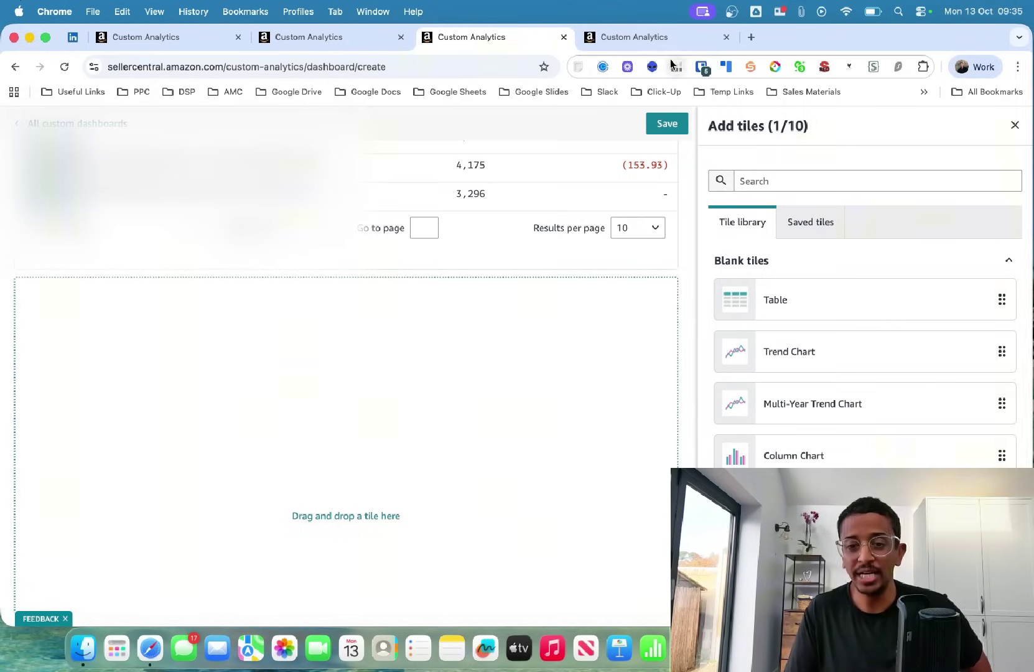
Step: Switch to the Clear Ads Dashboard and look over its trend chart
left_click(645, 42)
scroll(535, 287, "down", 7)
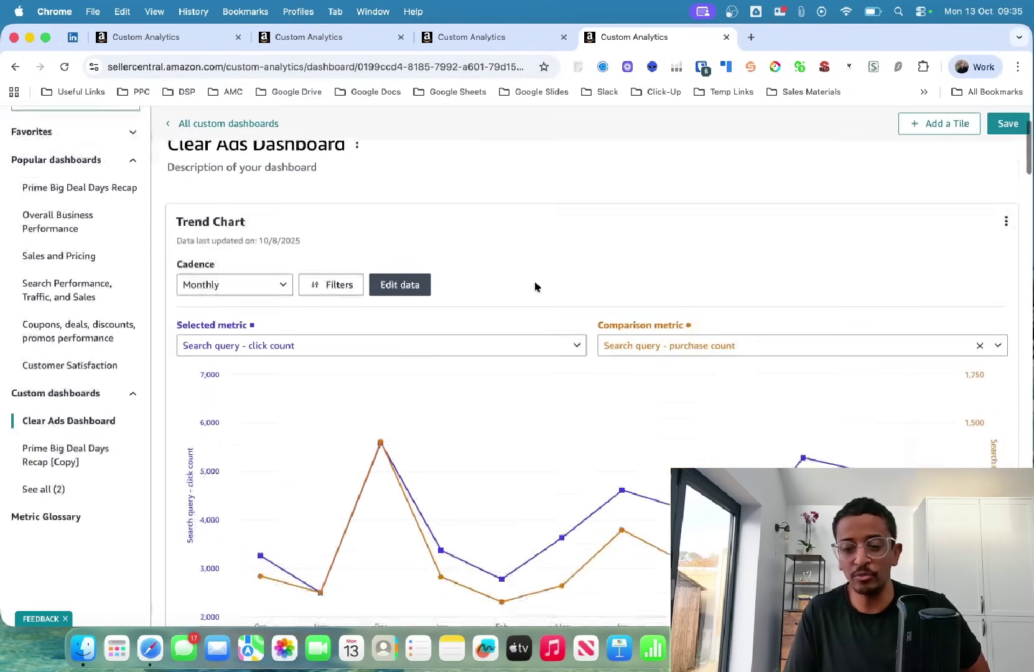
scroll(536, 287, "up", 5)
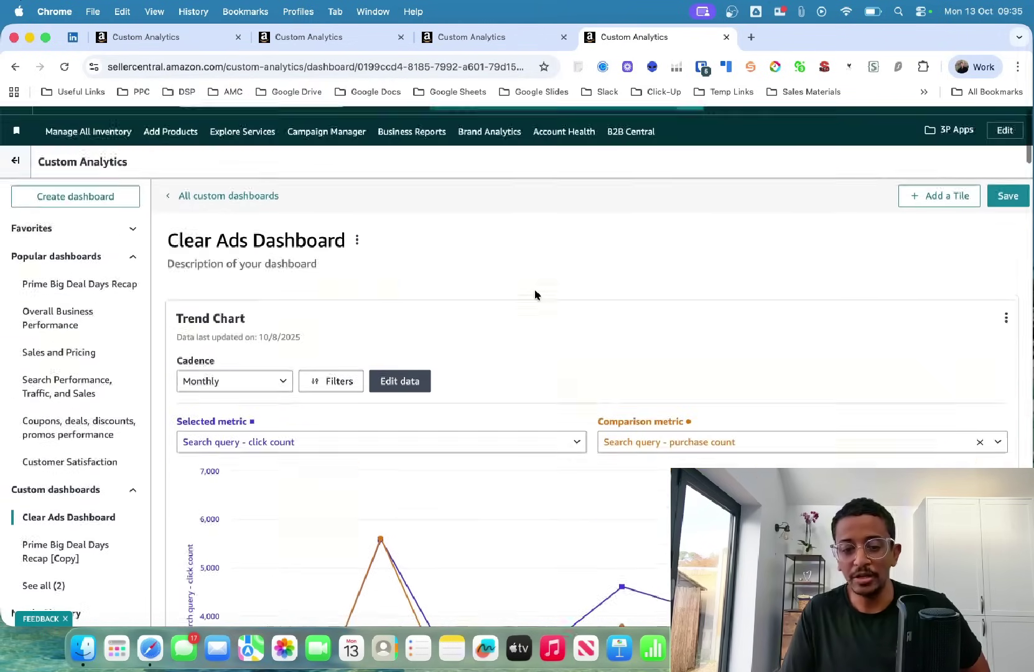
scroll(535, 295, "down", 5)
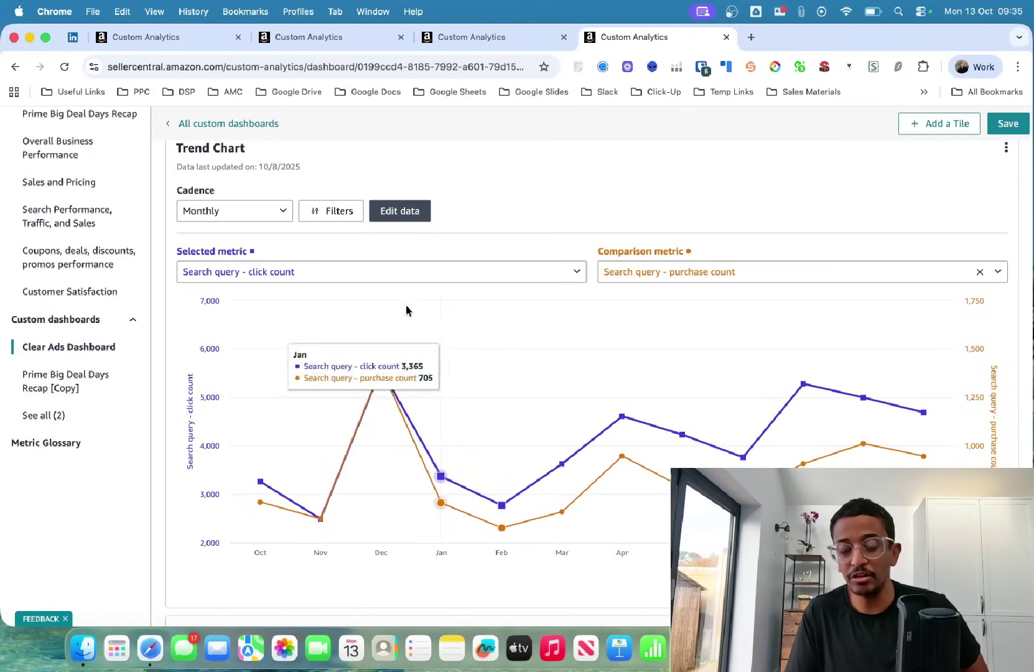
Step: Cancel the trend chart's filter changes and scroll down to the Traffic Source table
left_click(331, 211)
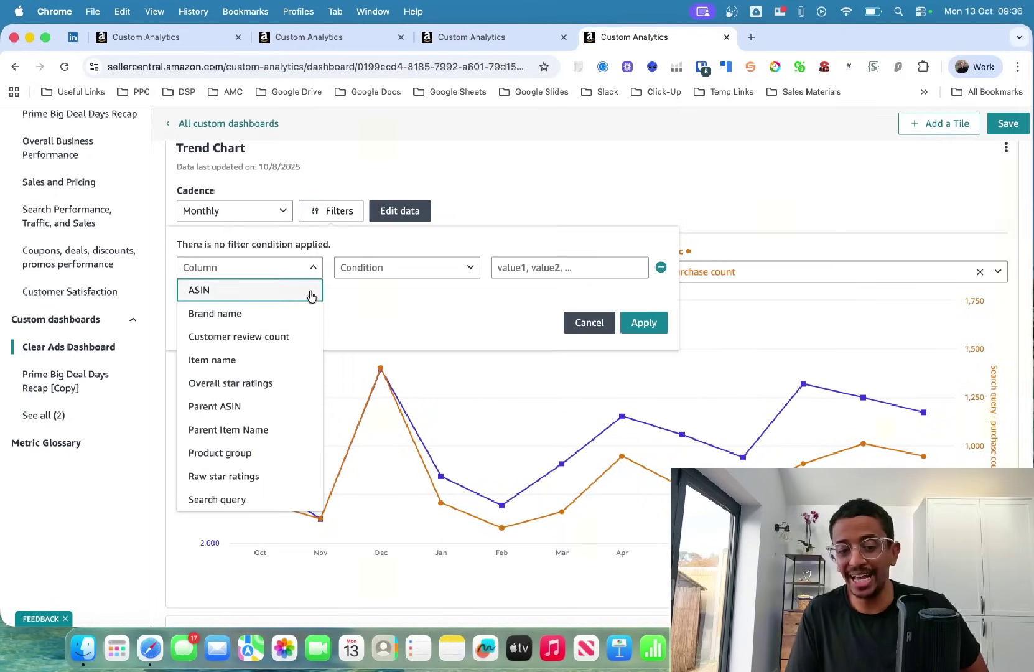
left_click(591, 324)
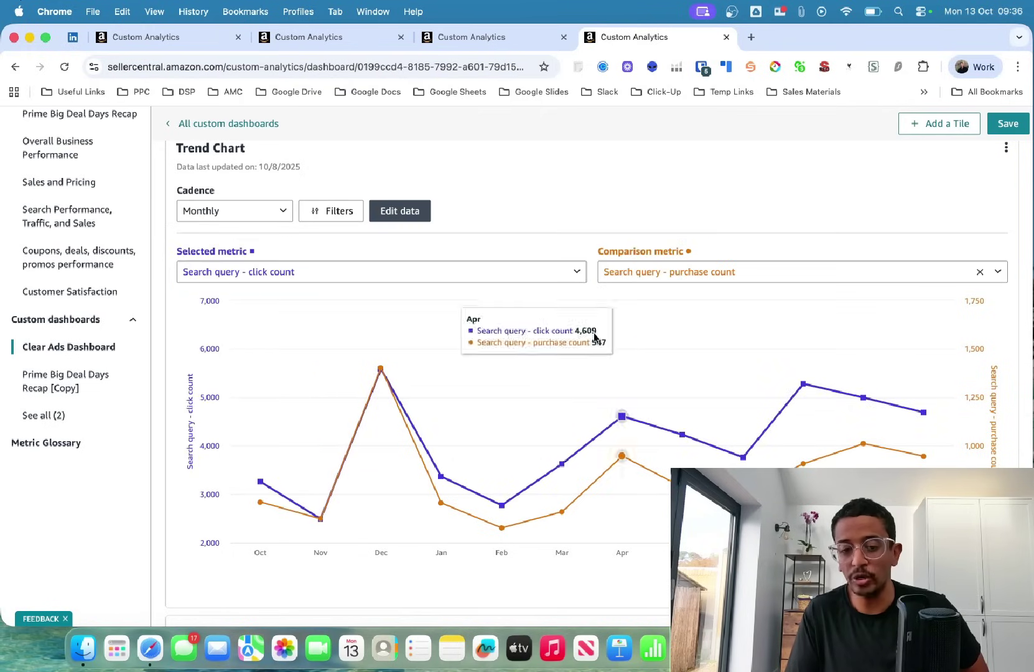
scroll(585, 369, "down", 3)
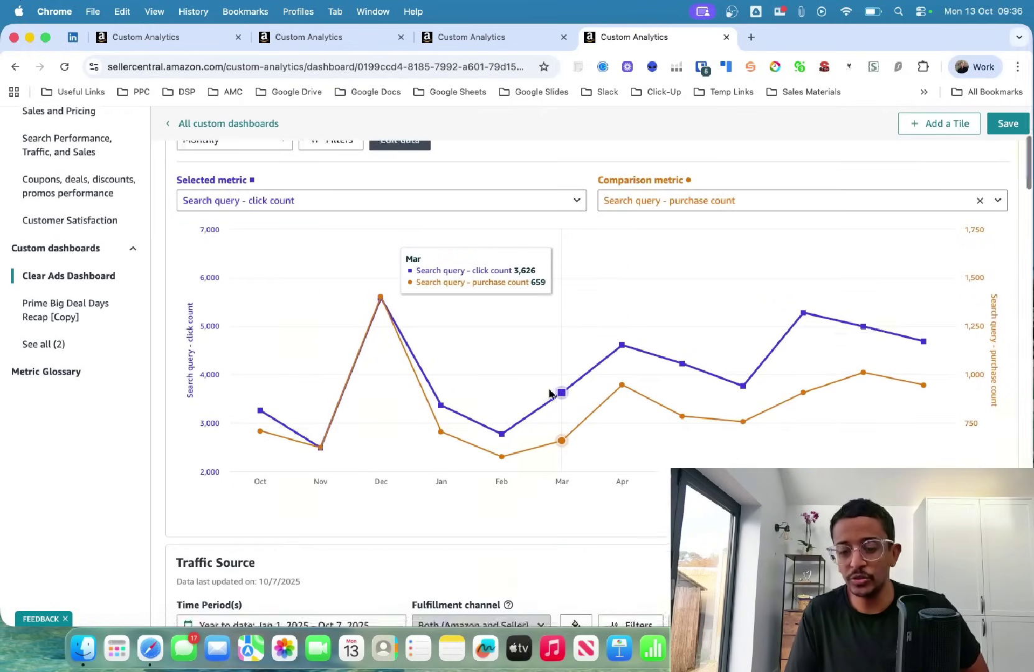
scroll(550, 393, "down", 10)
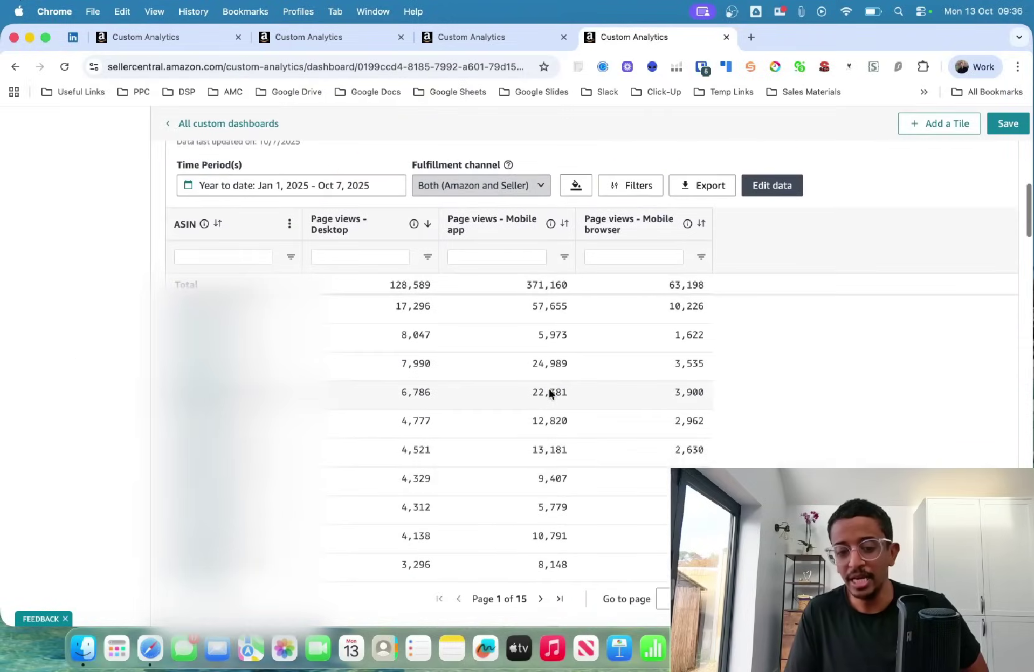
Step: Scroll past the Traffic Source table to the Sep 2025 Search Query Data tile
scroll(549, 392, "up", 1)
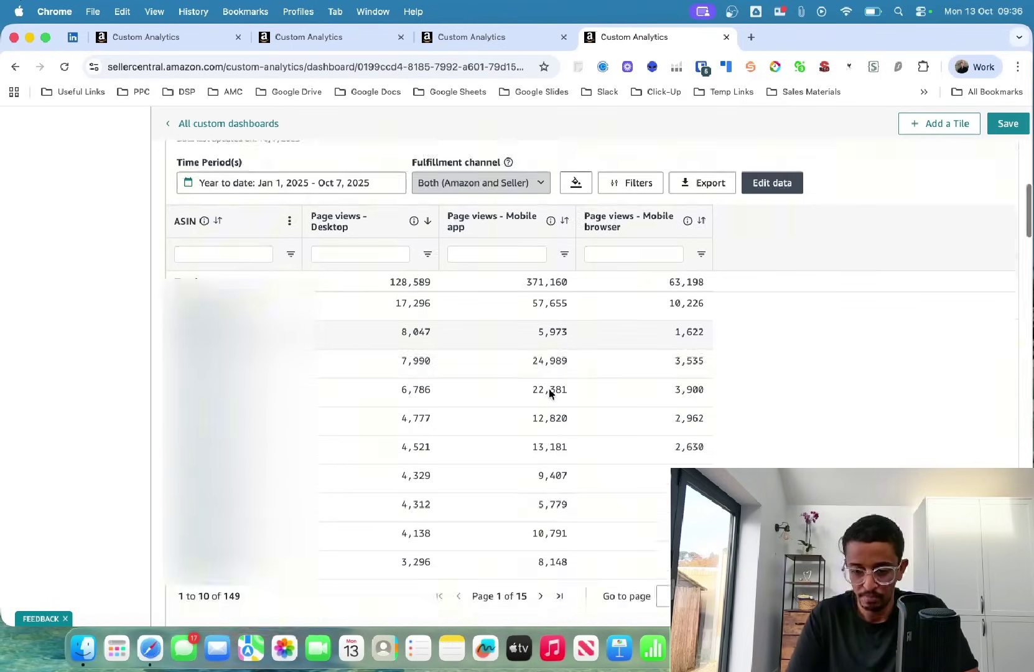
scroll(548, 389, "down", 10)
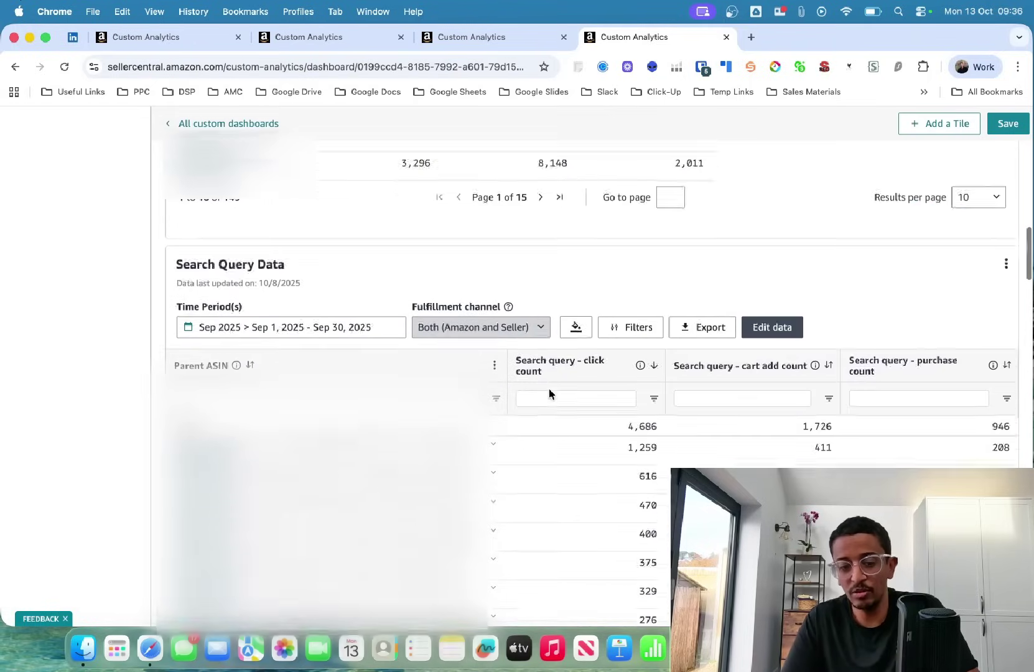
Step: Review Search Query Data clicks, cart adds and one-day, two-day, same-day purchases, ending at the Table tile
scroll(549, 394, "down", 2)
scroll(548, 393, "down", 2)
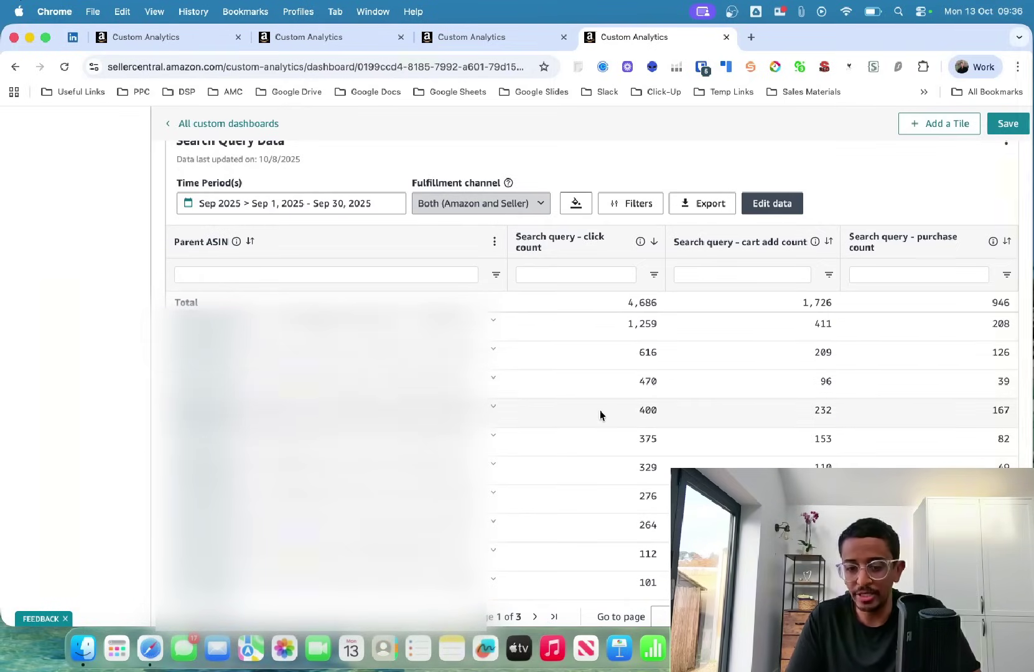
scroll(599, 411, "down", 1)
scroll(600, 410, "down", 1)
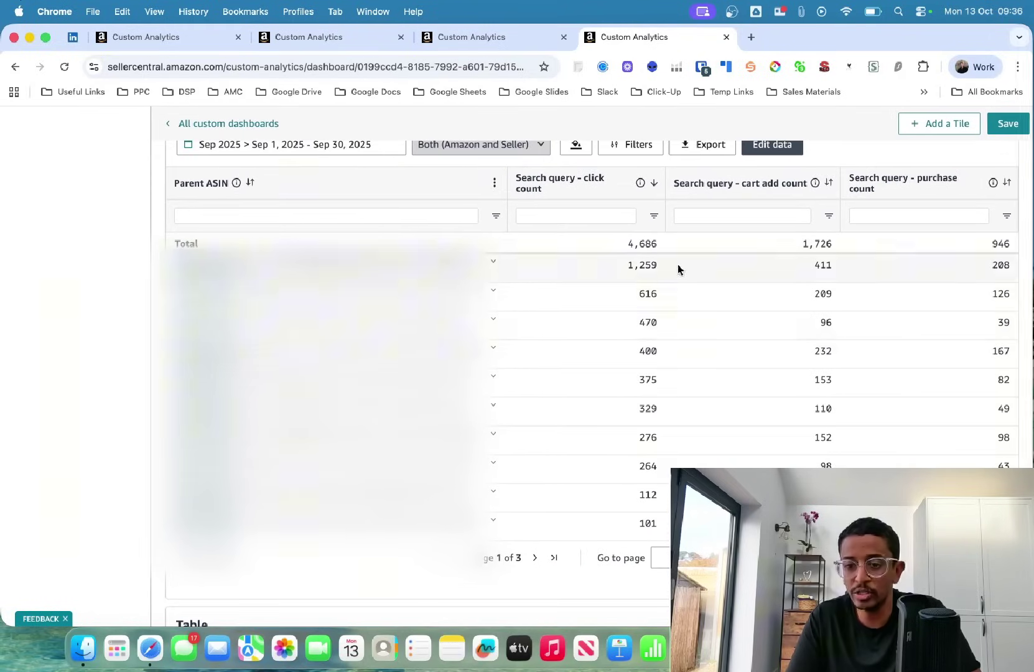
scroll(624, 466, "down", 10)
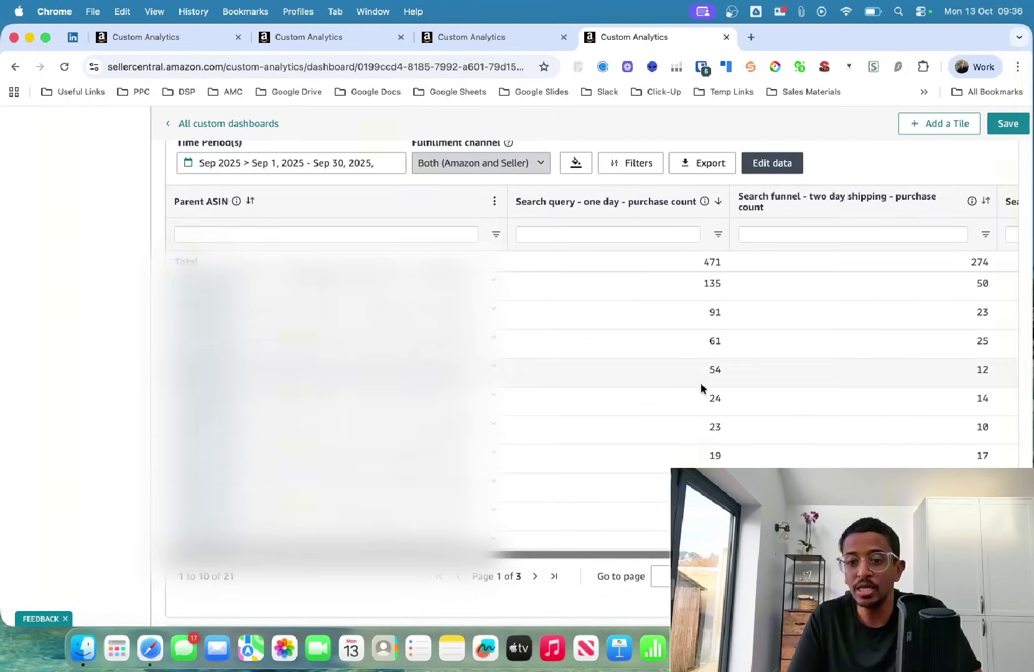
scroll(695, 384, "right", 3)
scroll(695, 384, "left", 3)
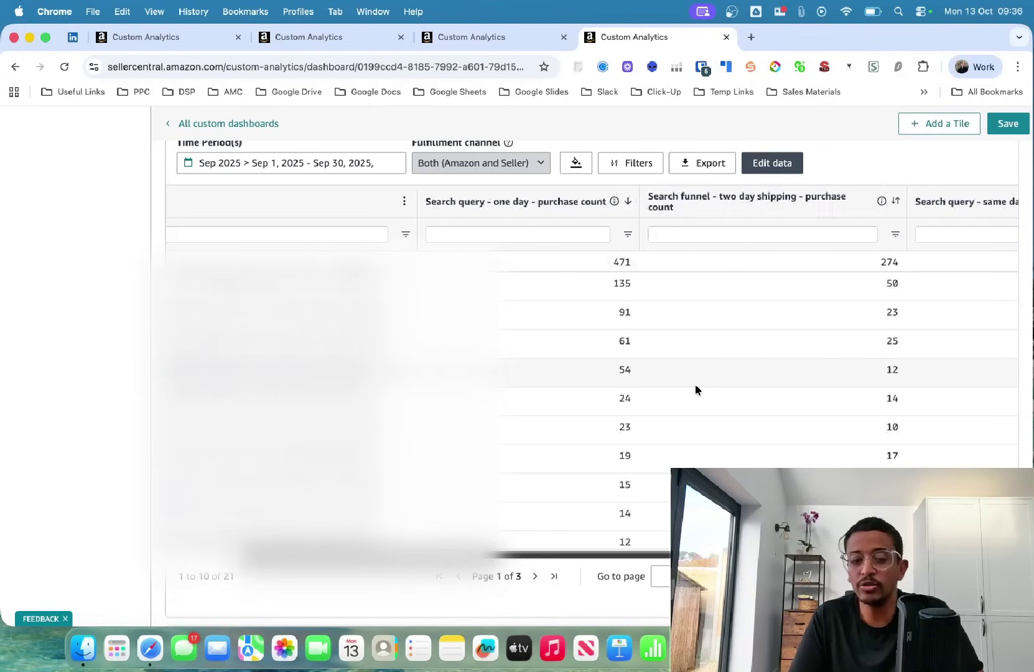
scroll(695, 384, "right", 5)
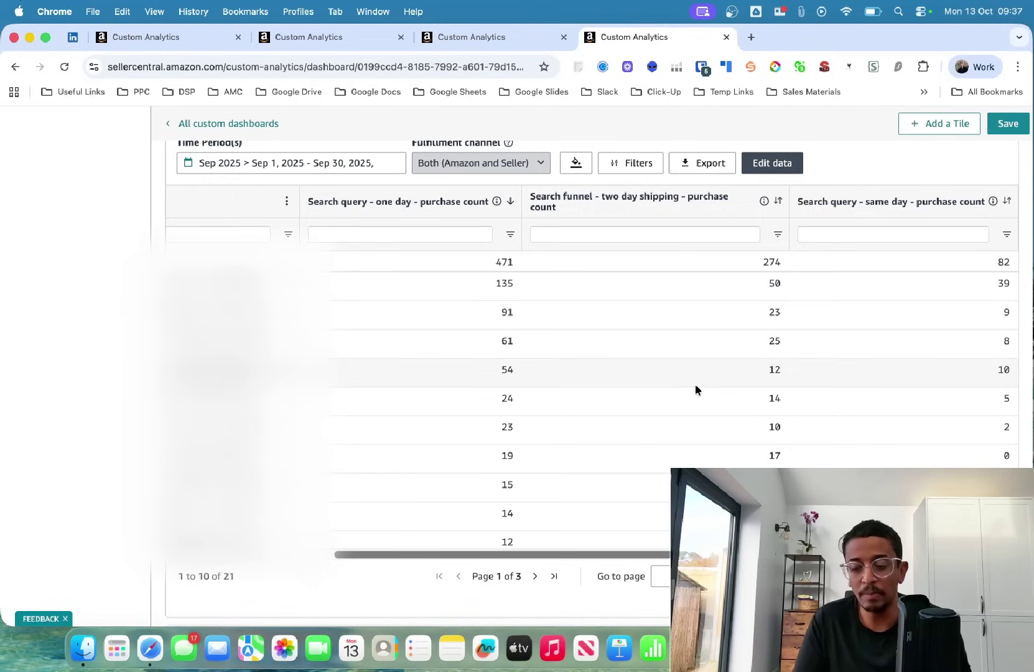
scroll(696, 389, "down", 5)
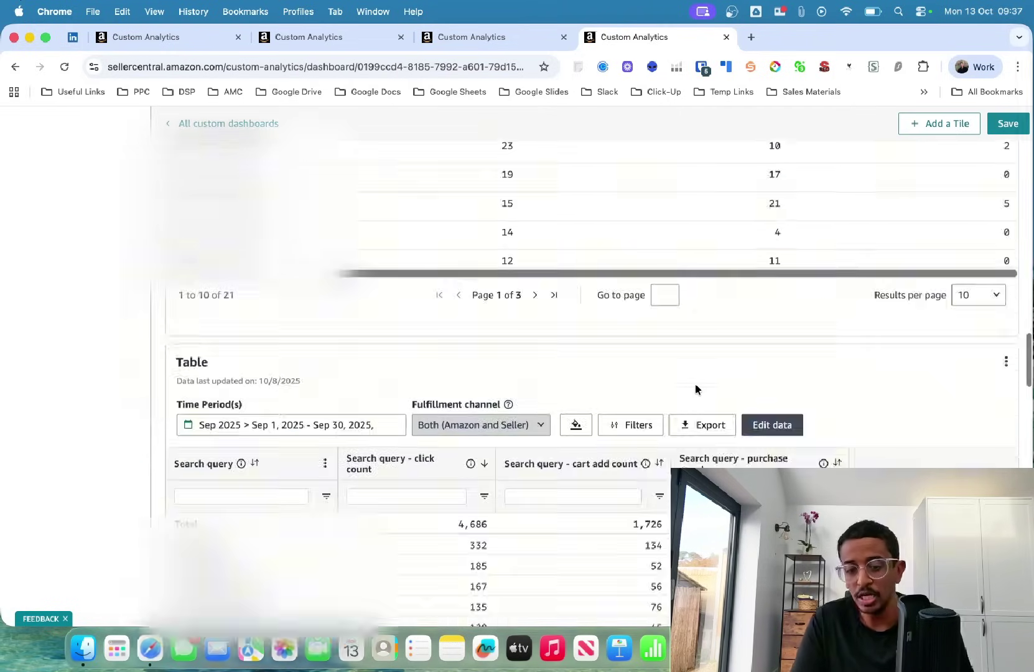
Step: Inspect the Trend Chart's Mar, Apr and May conversion rate and average selling price values
scroll(695, 389, "down", 3)
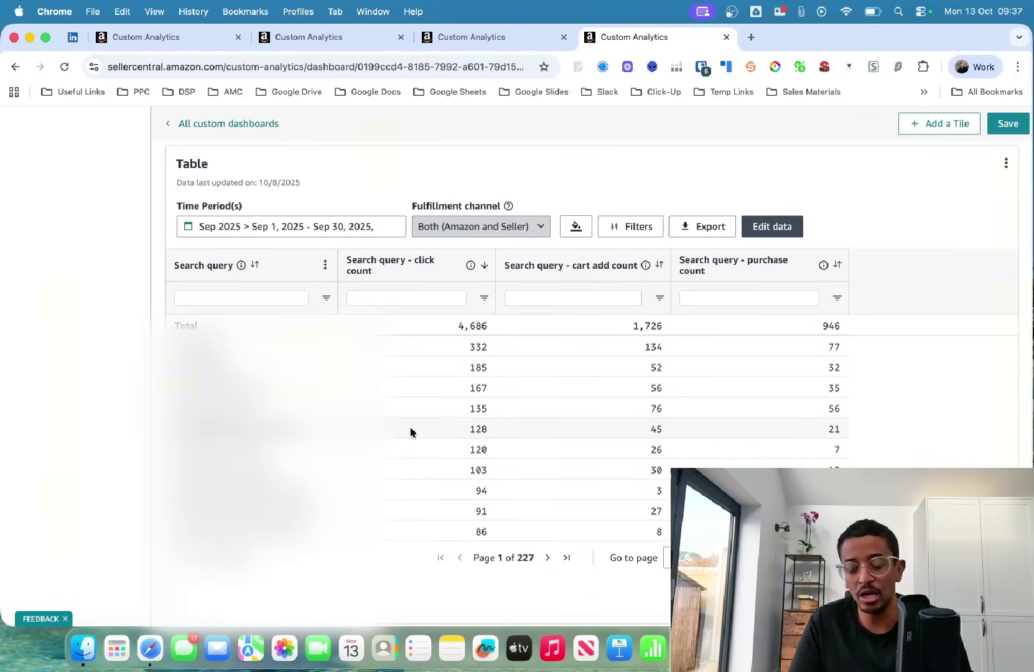
scroll(411, 432, "down", 10)
scroll(411, 432, "down", 2)
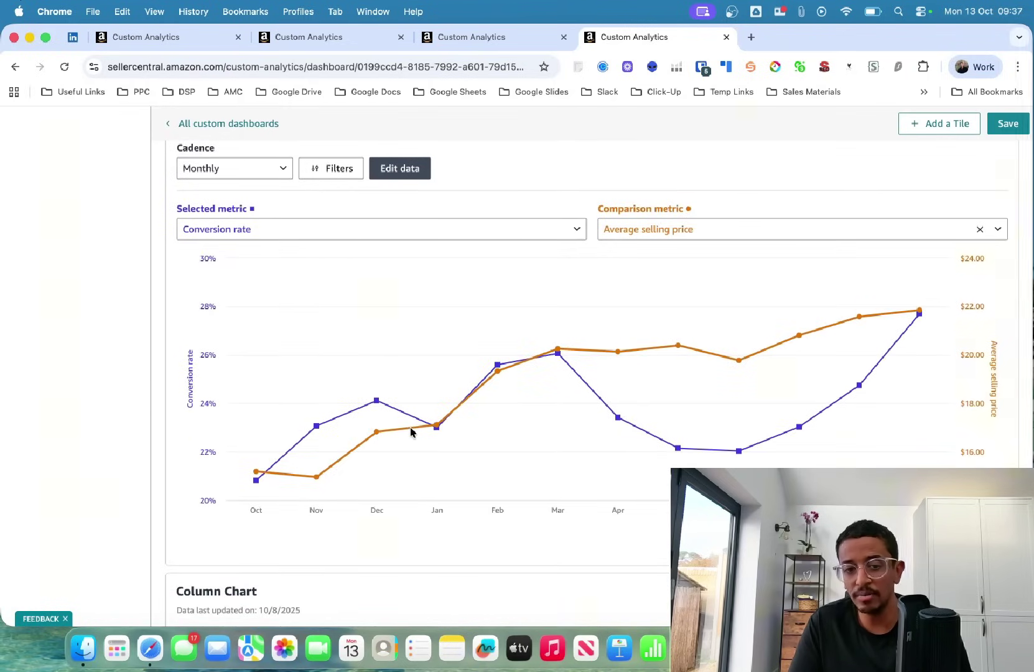
mouse_move(539, 354)
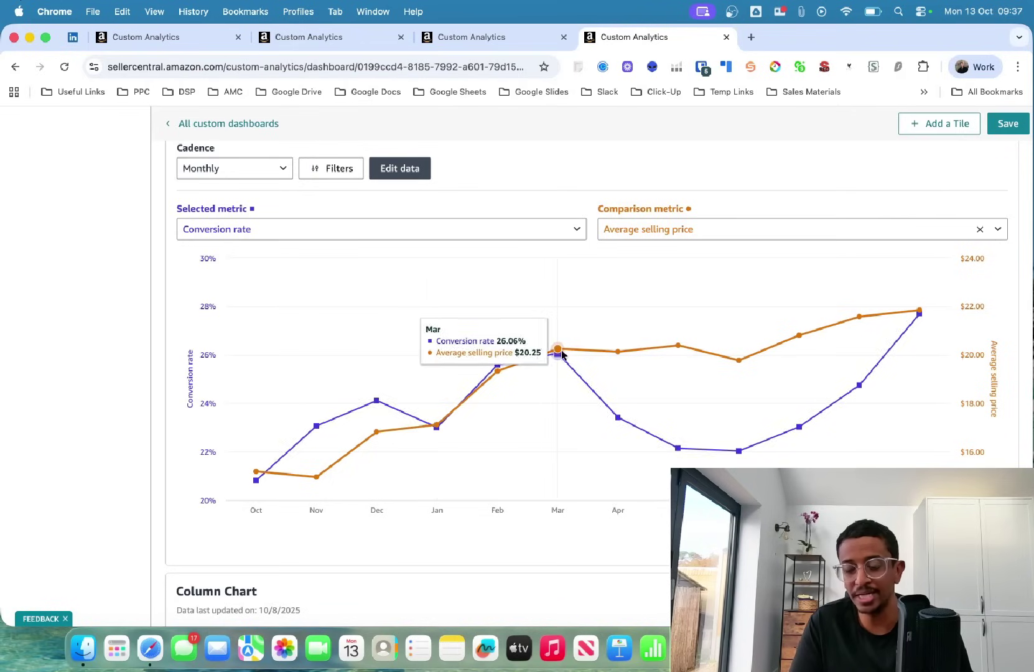
mouse_move(588, 376)
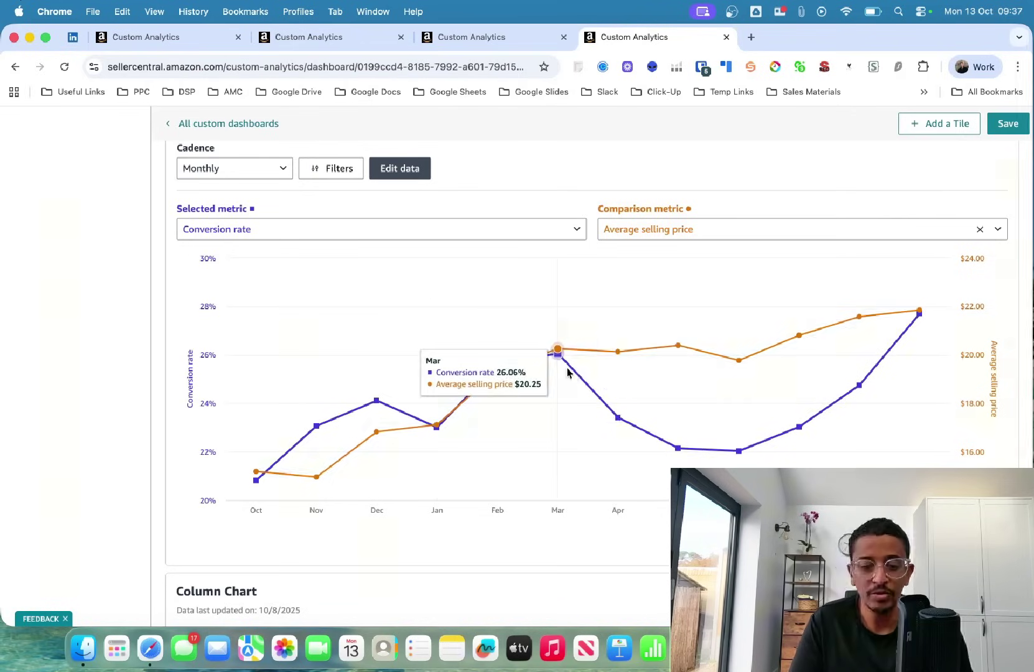
mouse_move(654, 369)
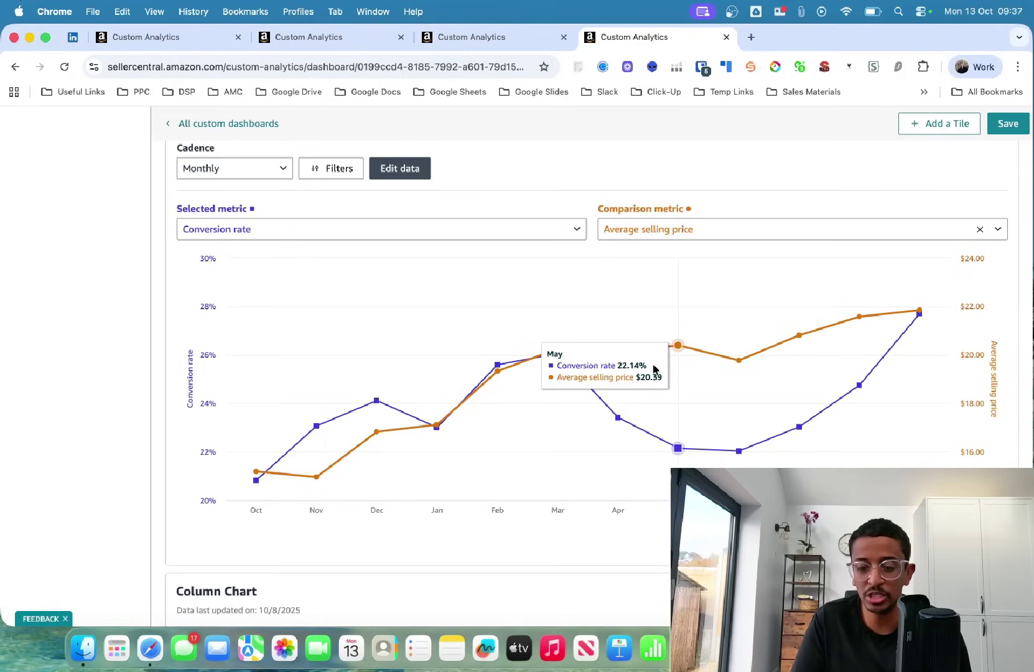
scroll(653, 369, "down", 5)
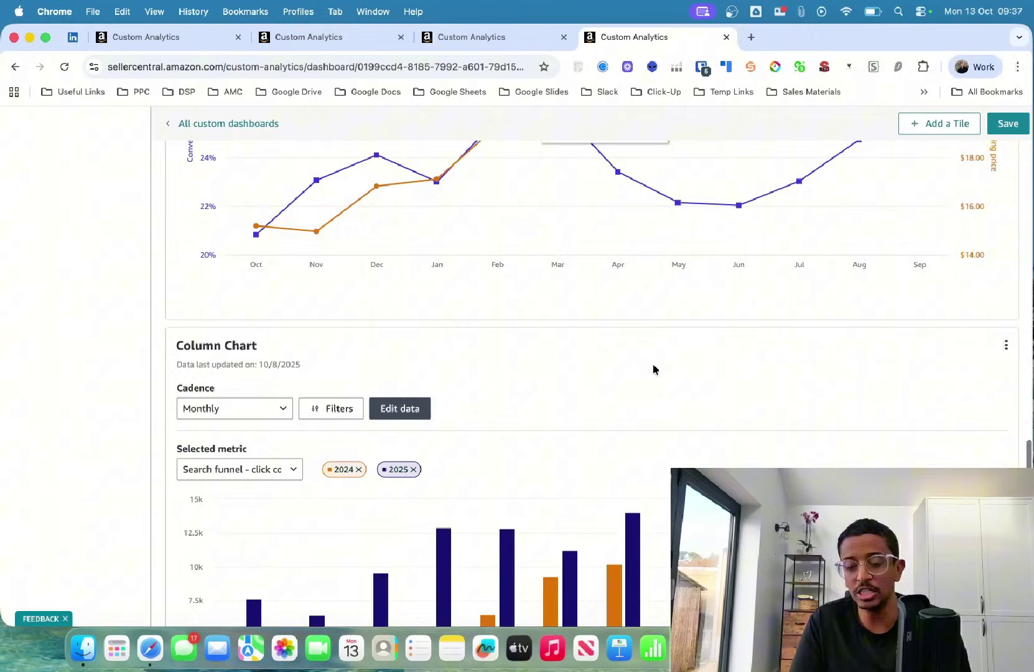
Step: Check the Column Chart's Selected metric options unchanged, then view the Average selling price chart
scroll(653, 370, "down", 4)
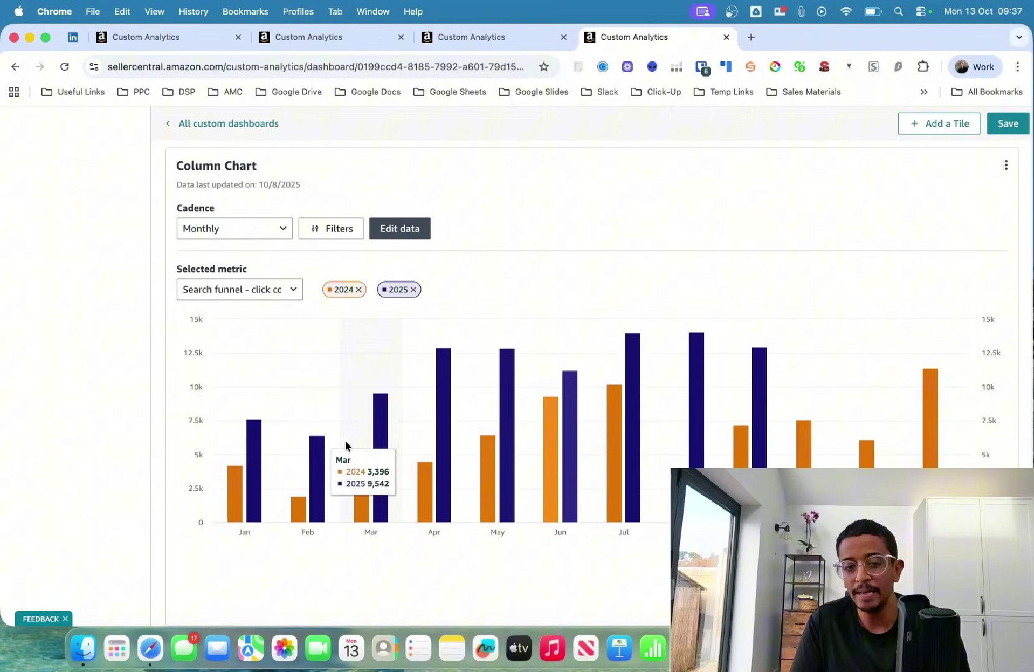
left_click(275, 290)
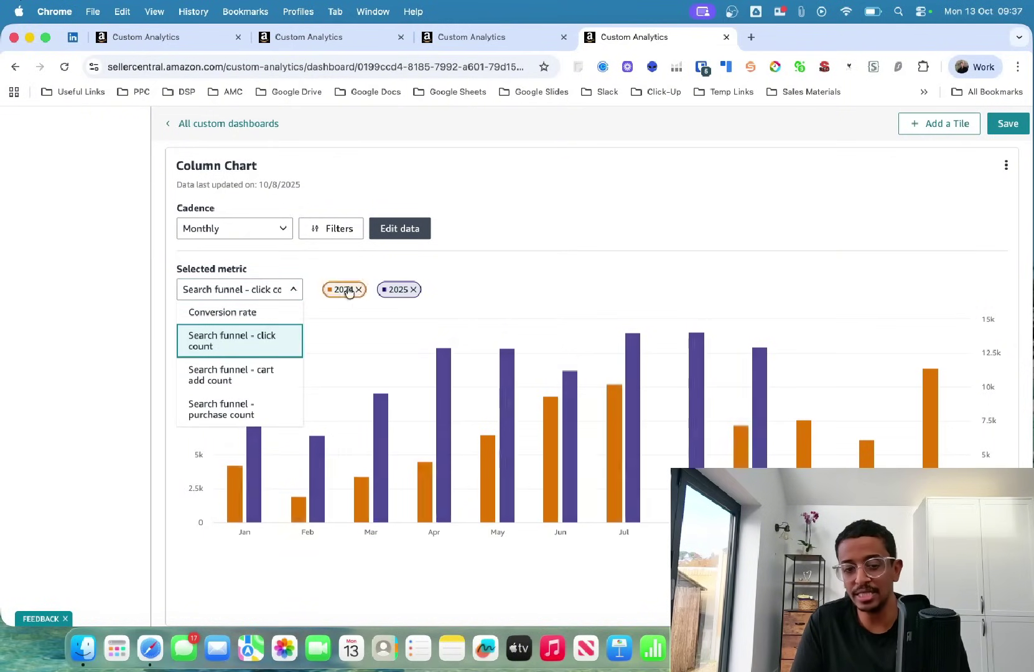
left_click(570, 264)
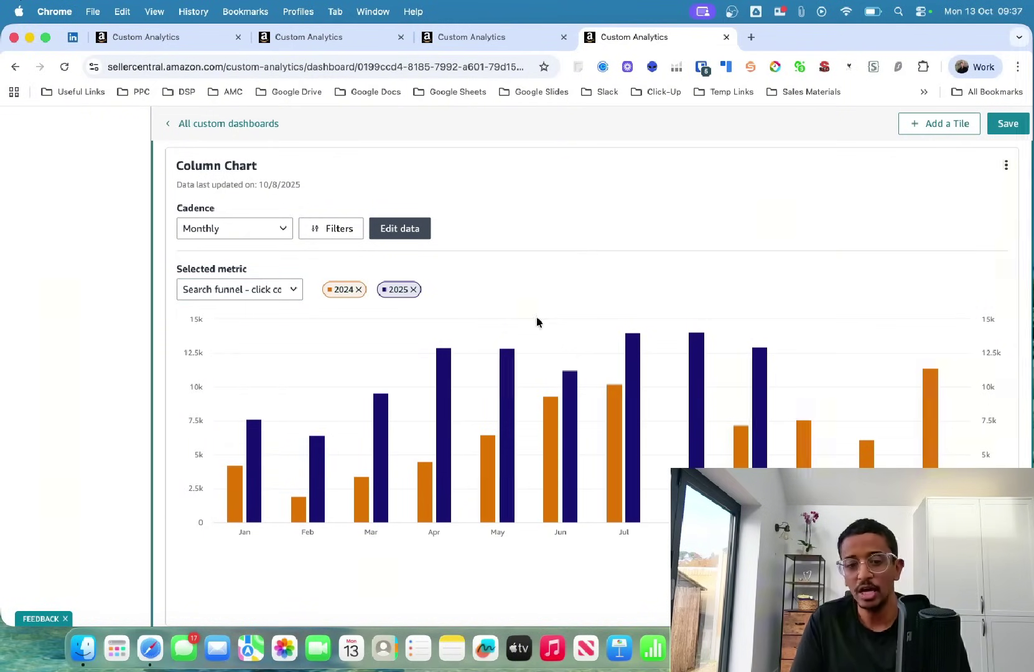
scroll(537, 321, "down", 5)
scroll(512, 350, "down", 5)
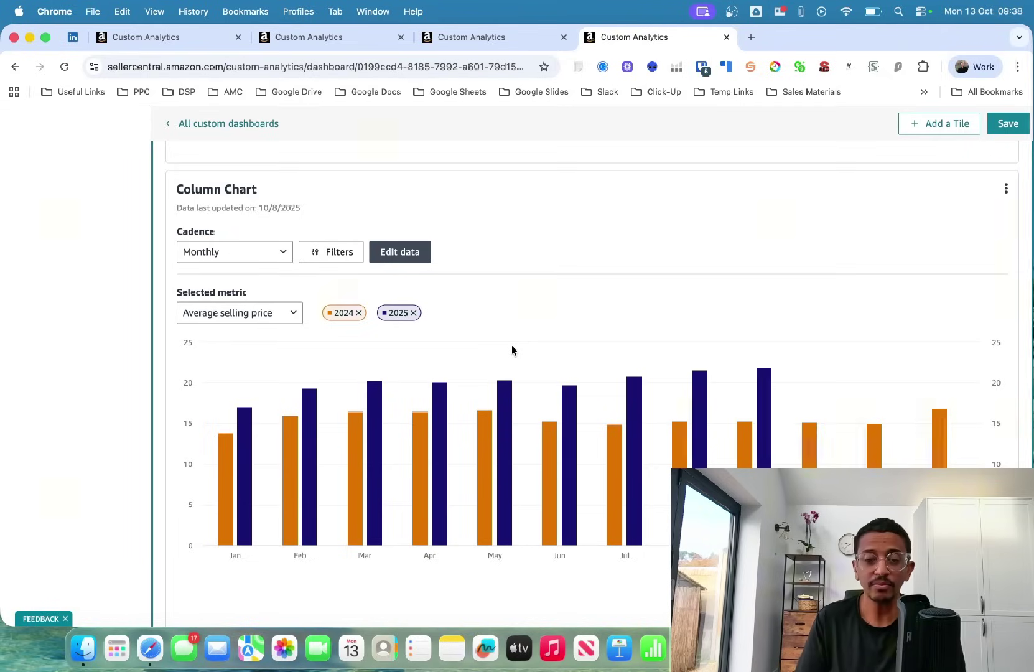
mouse_move(226, 453)
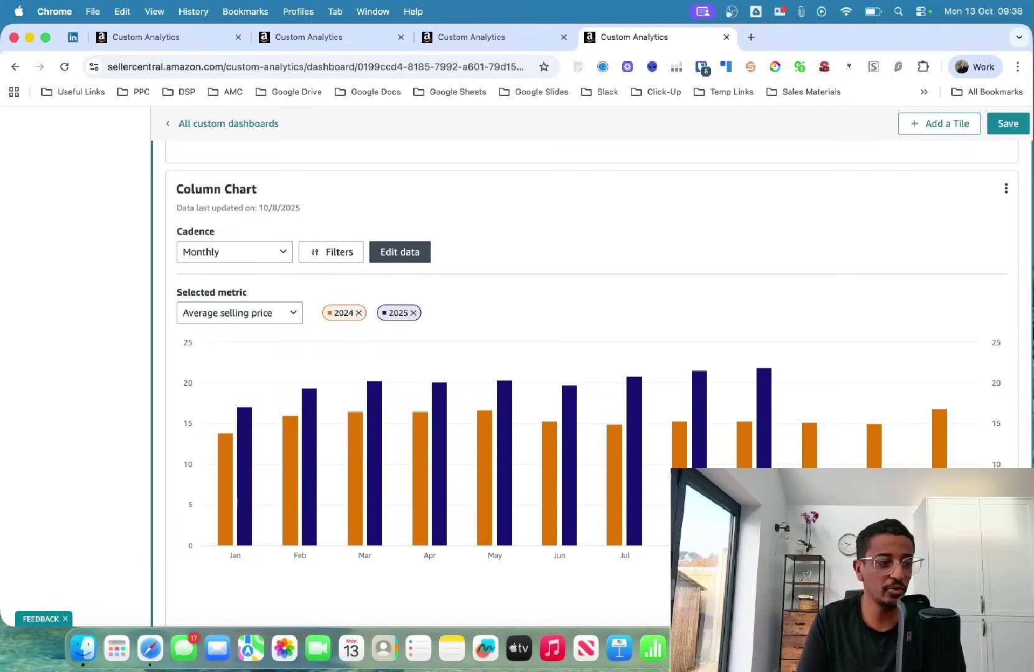